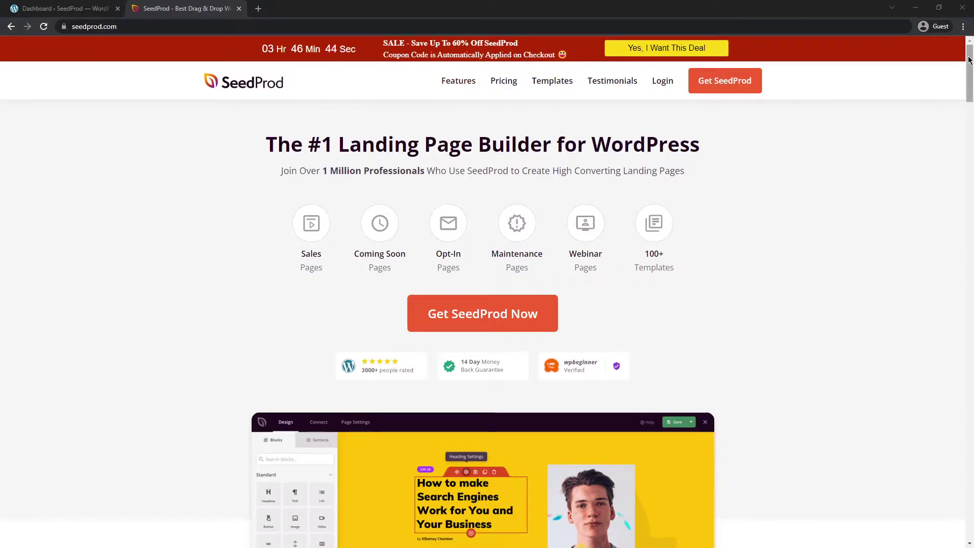
Read seedprod.com's 'Installing and Activating the Pro Plugin' article via Documentation > Getting Started.
left_click_drag(967, 68, 969, 507)
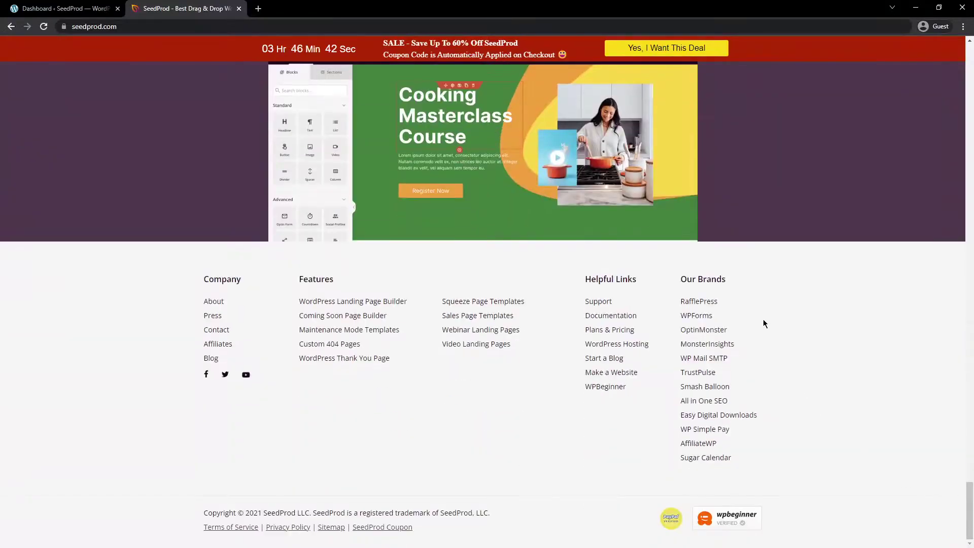
left_click(616, 316)
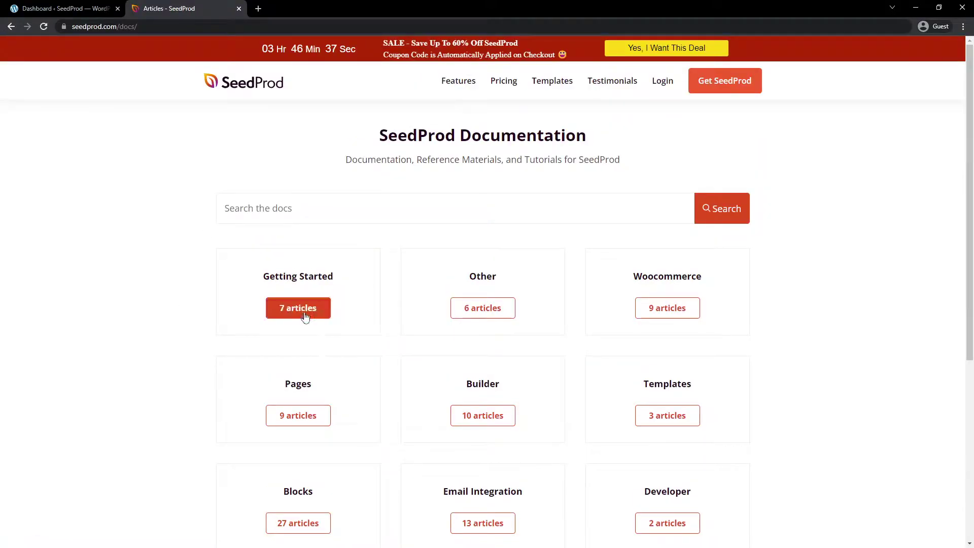
left_click(304, 310)
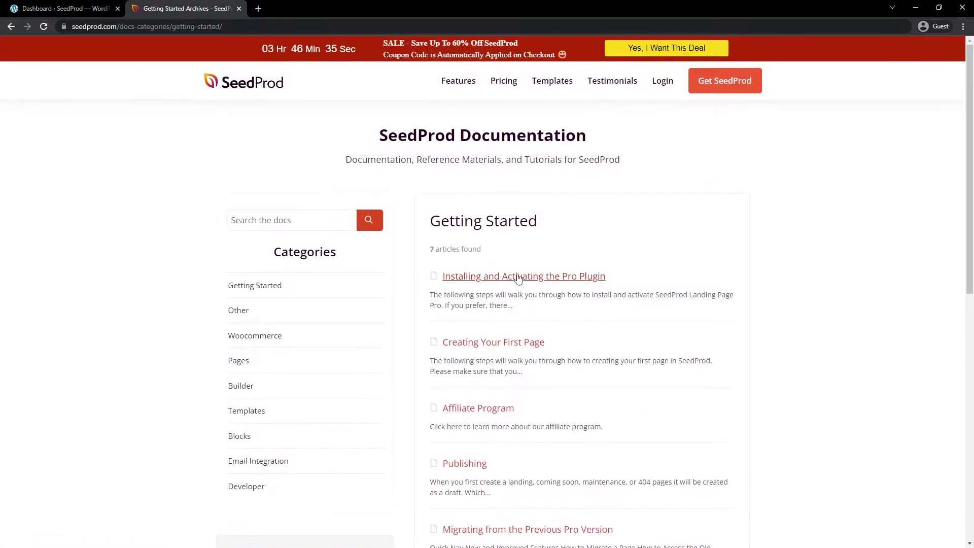
left_click(528, 277)
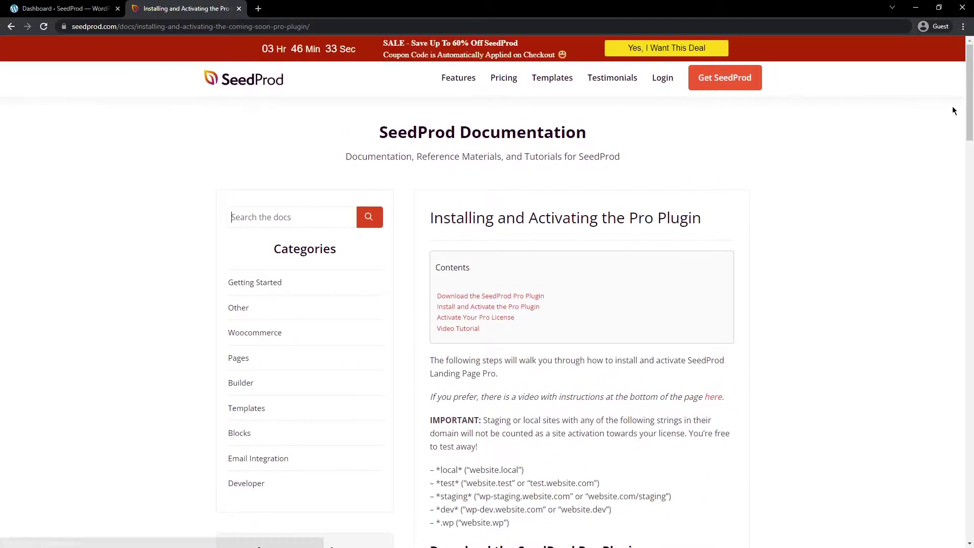
left_click_drag(968, 106, 963, 413)
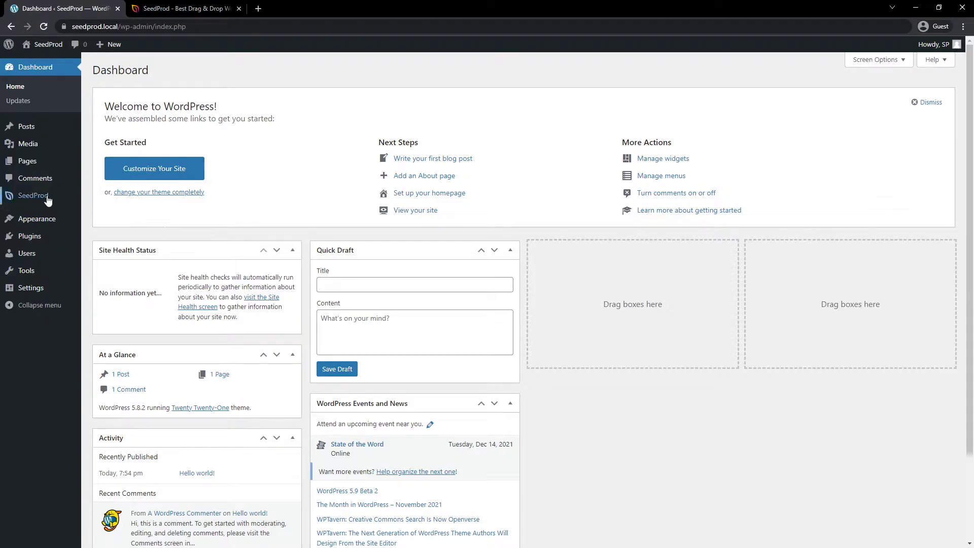
Go to SeedProd > Pages from the WordPress admin sidebar.
mouse_move(47, 199)
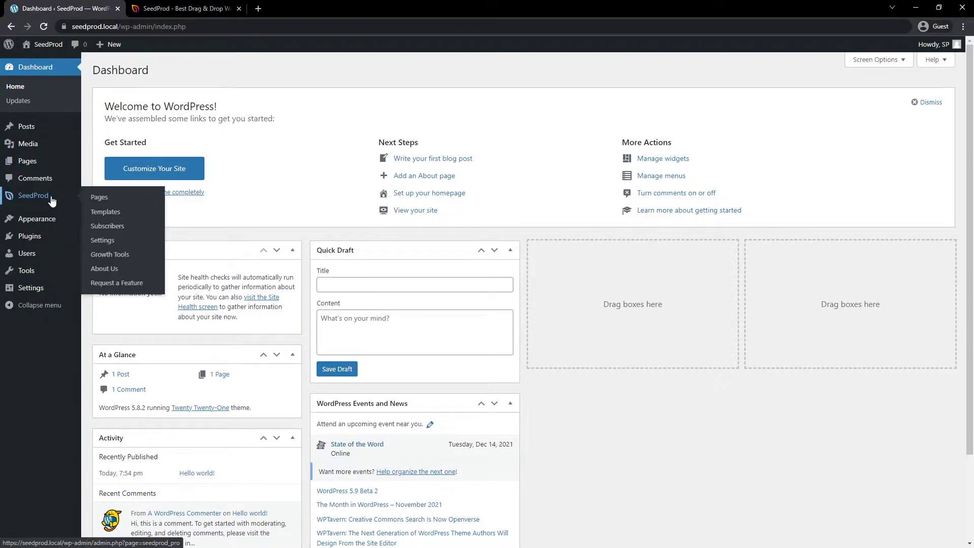
left_click(99, 198)
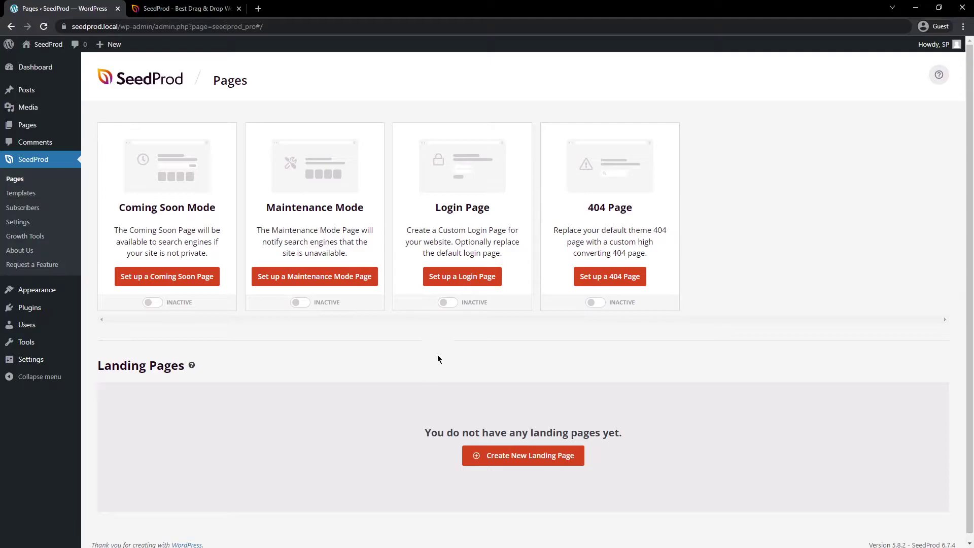
Start a login page and filter the templates to Login, pointing at Greenery Login Page.
left_click(461, 278)
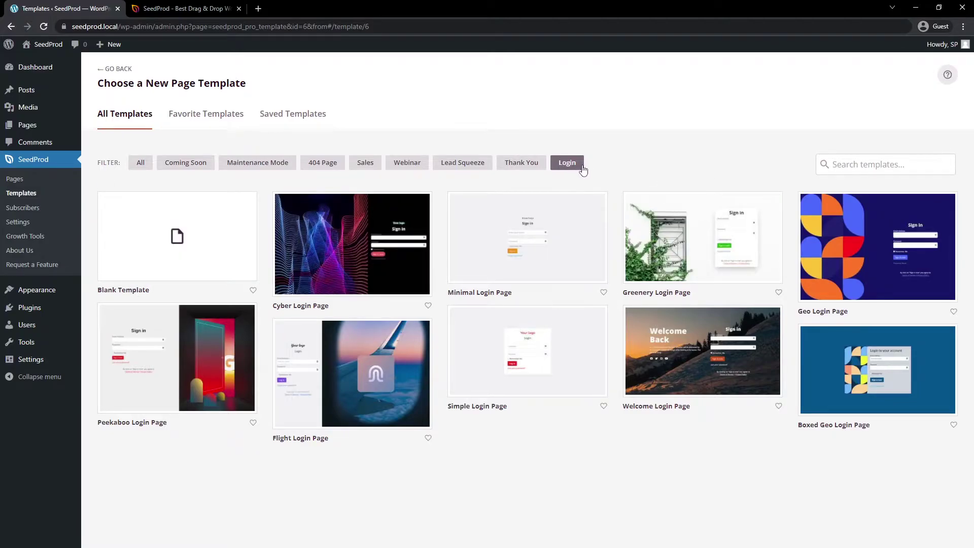
left_click(140, 163)
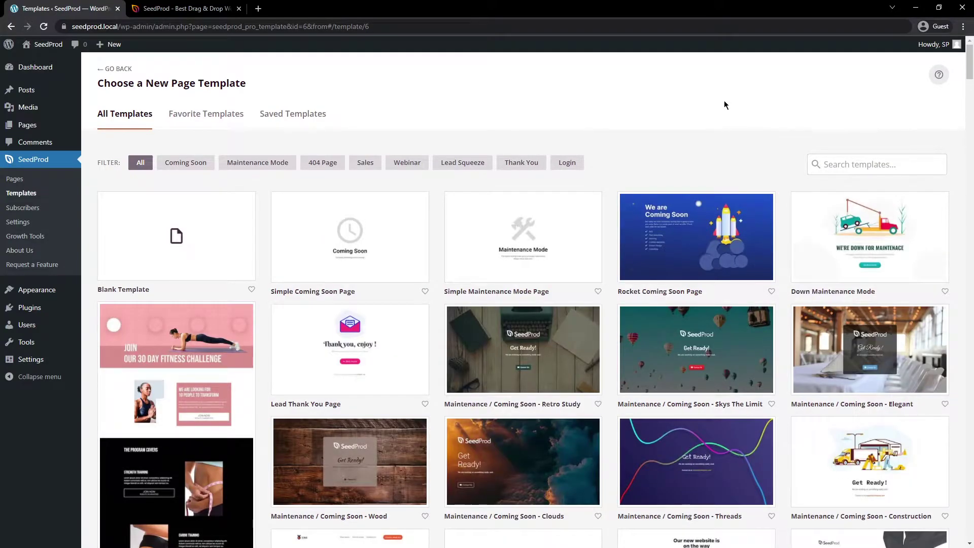
left_click(567, 163)
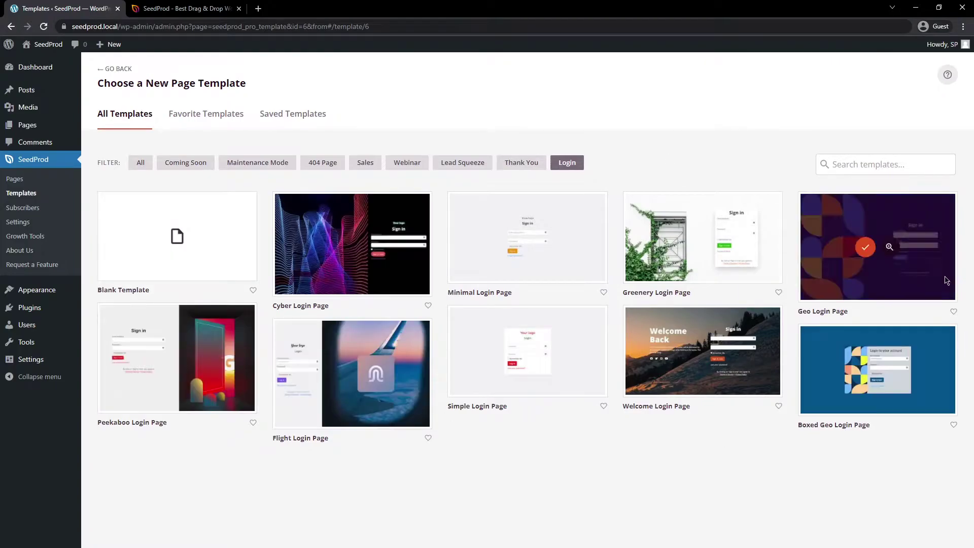
mouse_move(357, 247)
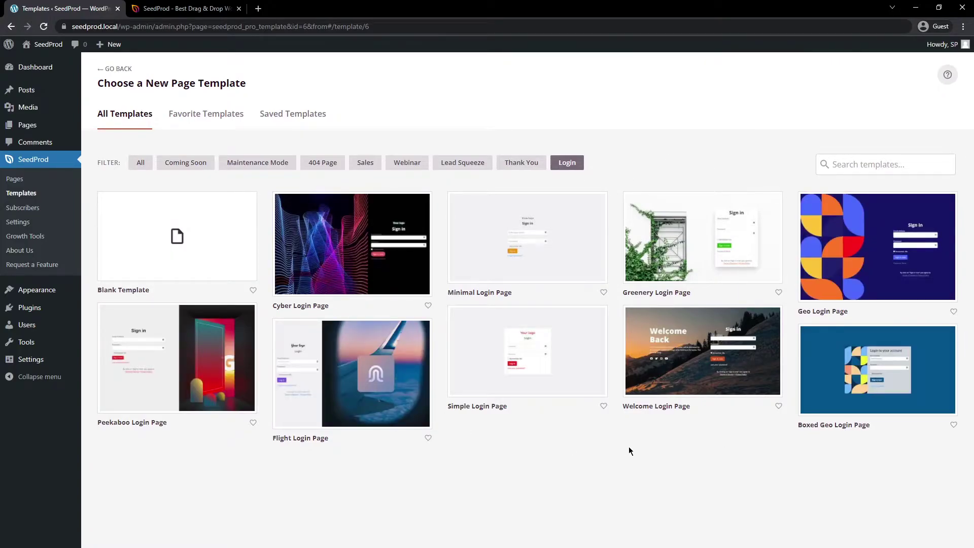
mouse_move(692, 239)
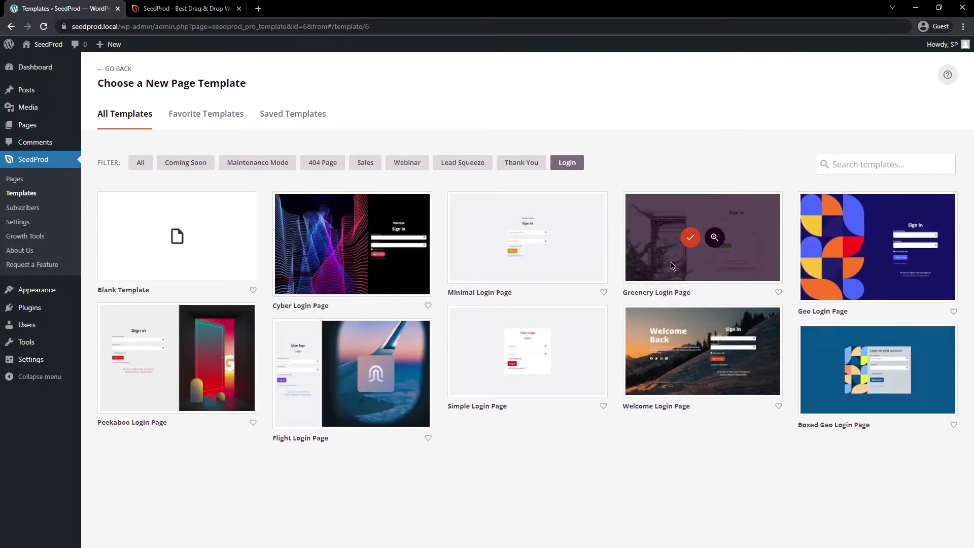
Choose the Greenery Login Page template, name the page 'Sign In', and open it in the builder.
left_click(690, 238)
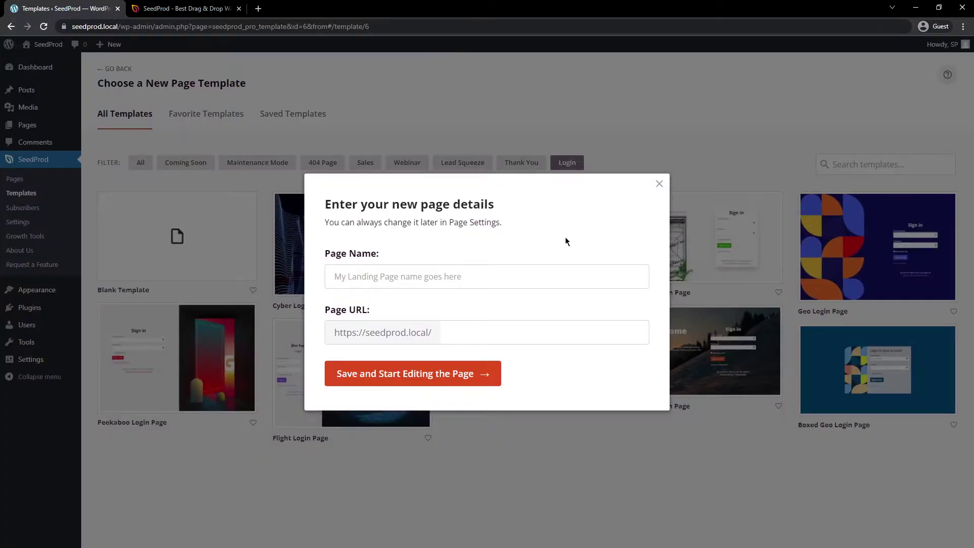
left_click(438, 276)
type("Sign In")
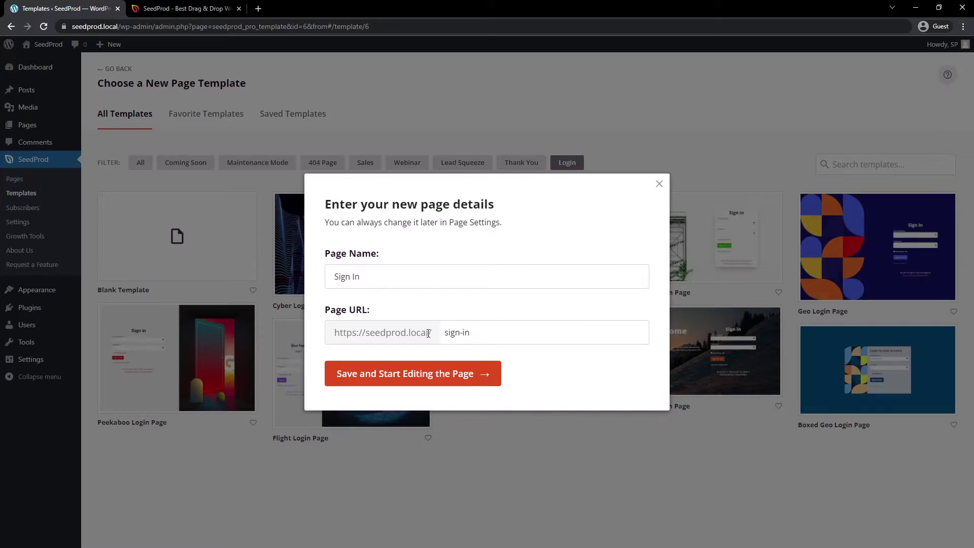
left_click(427, 378)
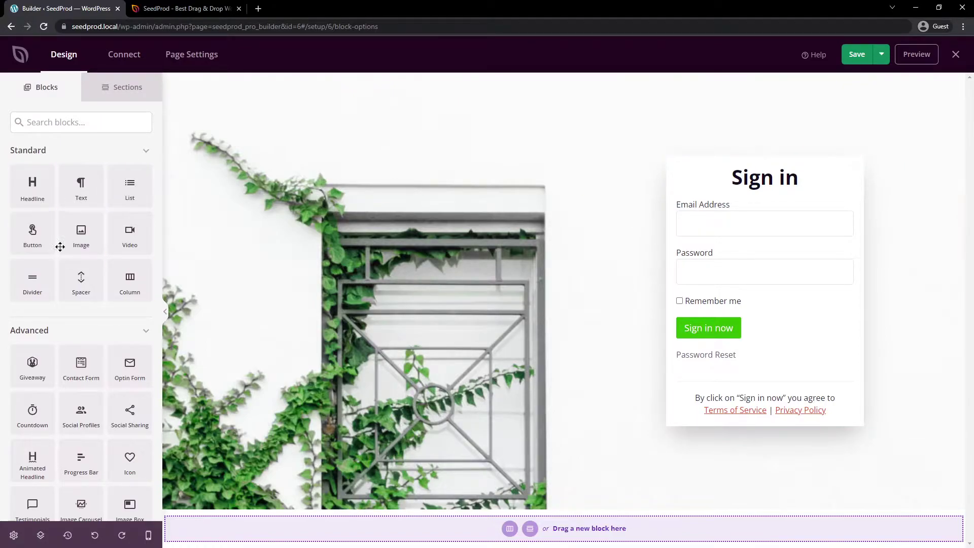
scroll(60, 269, "down", 8)
scroll(67, 325, "down", 3)
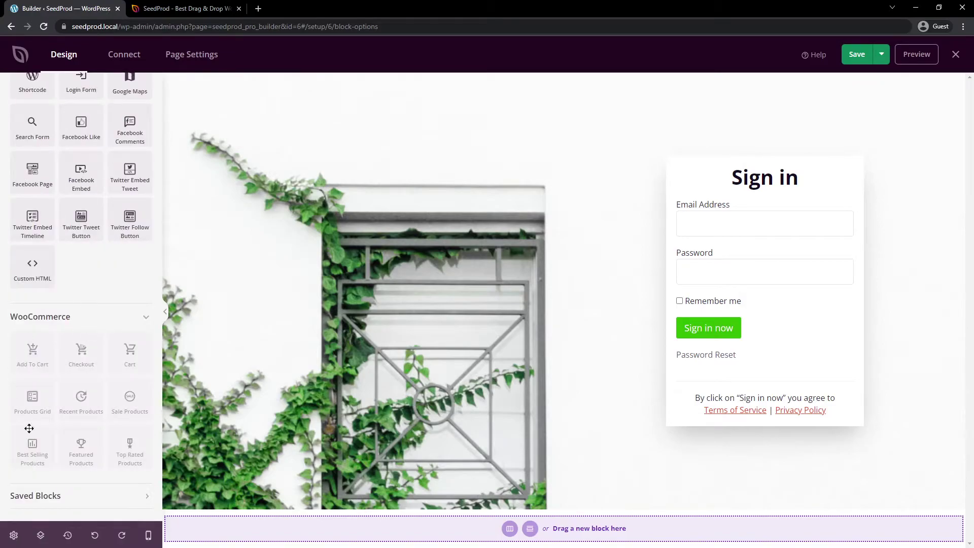
scroll(31, 343, "up", 7)
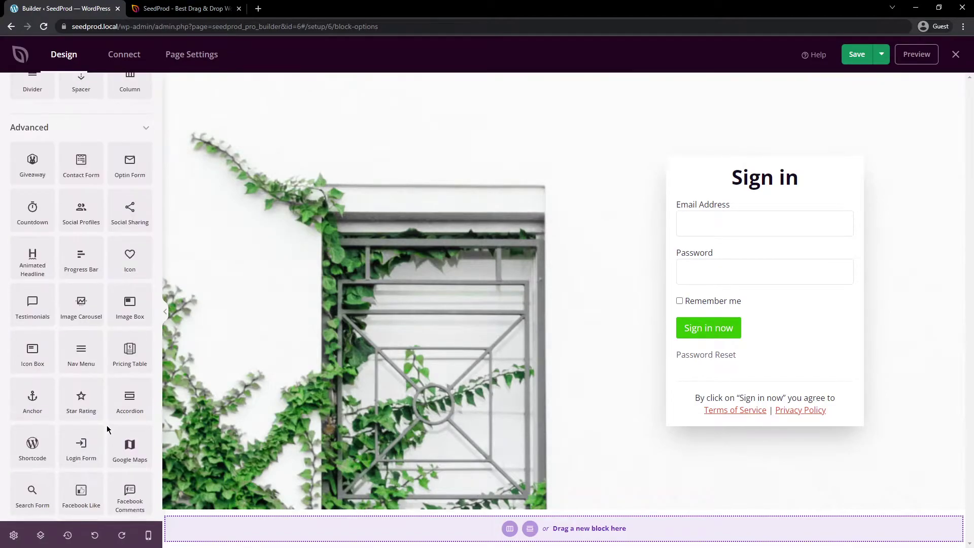
scroll(107, 429, "down", 1)
left_click_drag(130, 301, 791, 431)
scroll(799, 411, "down", 2)
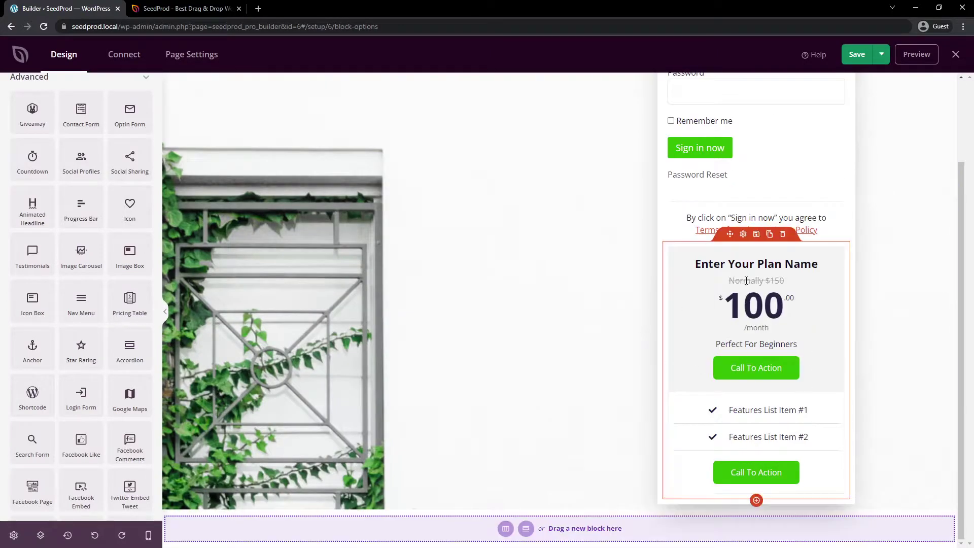
left_click(783, 235)
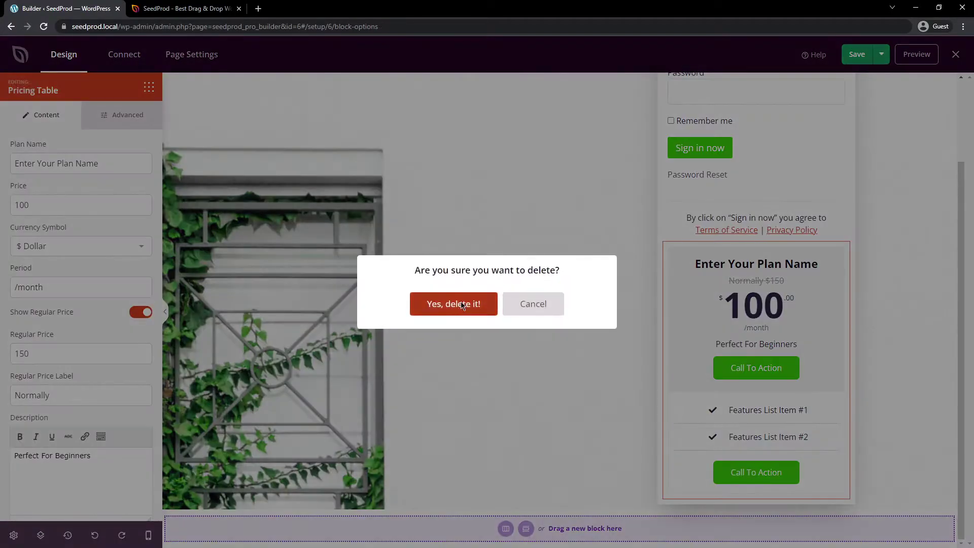
left_click(453, 303)
scroll(81, 318, "down", 2)
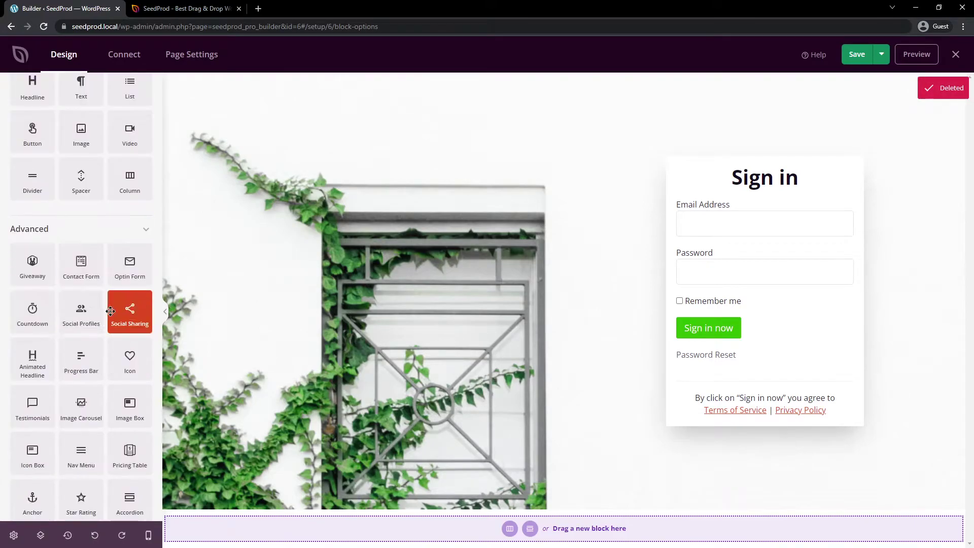
Open the Social Profiles block settings and check the Facebook link's URL.
left_click_drag(81, 312, 787, 375)
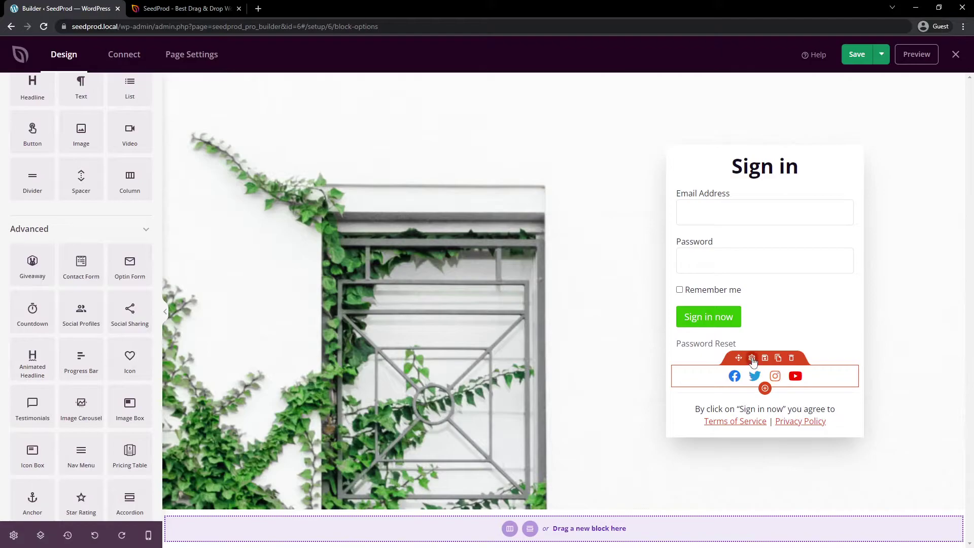
left_click(752, 358)
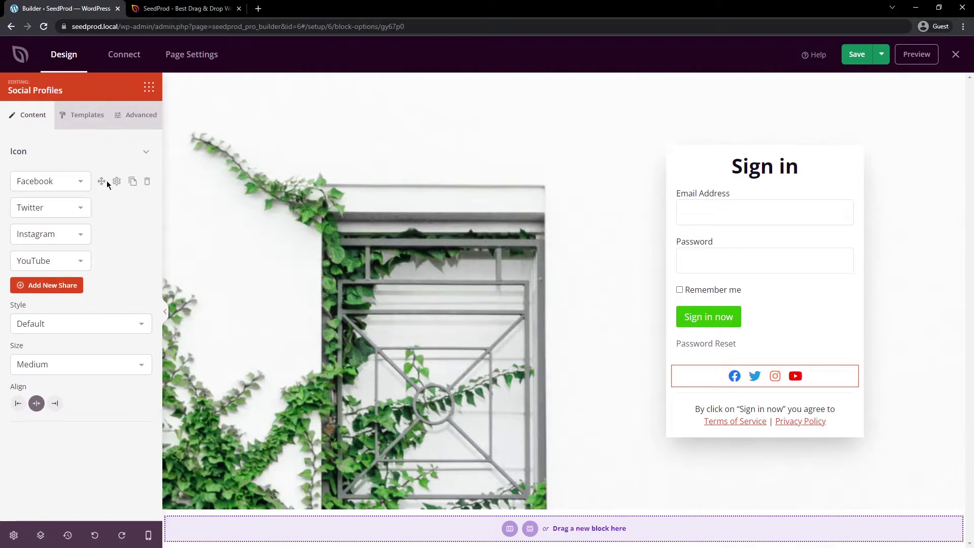
left_click(116, 181)
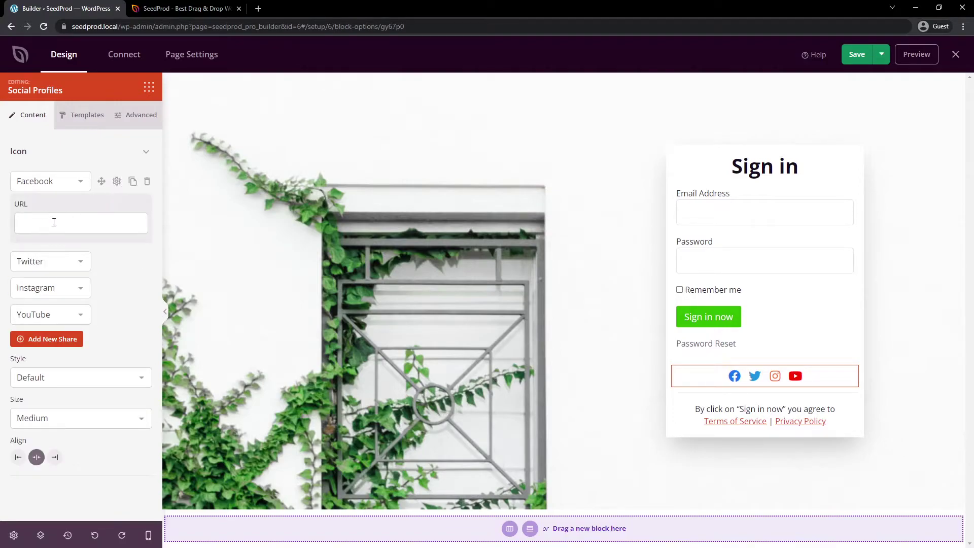
left_click(116, 181)
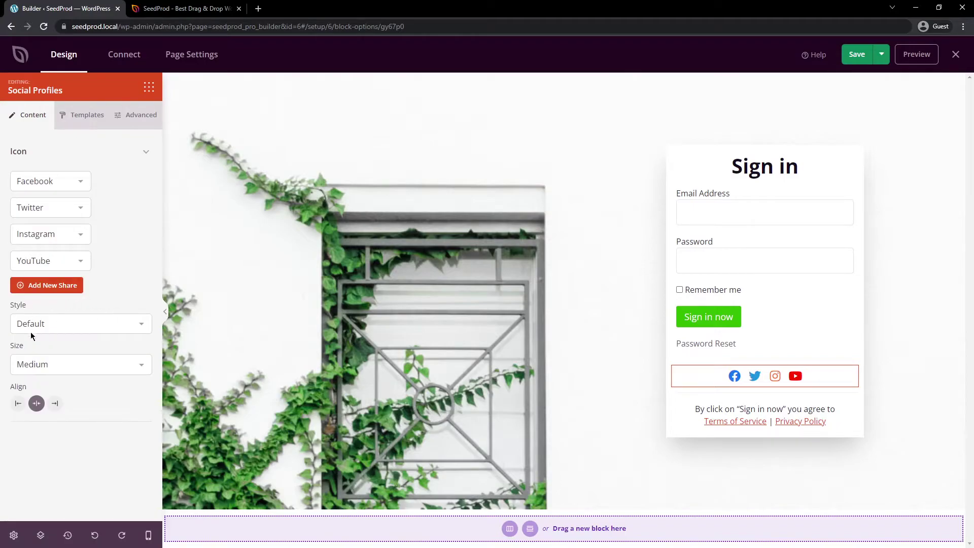
Center-align the social icons after trying left and right, and show the preset icon styles.
left_click(18, 403)
left_click(55, 403)
left_click(36, 403)
mouse_move(107, 187)
left_click(82, 115)
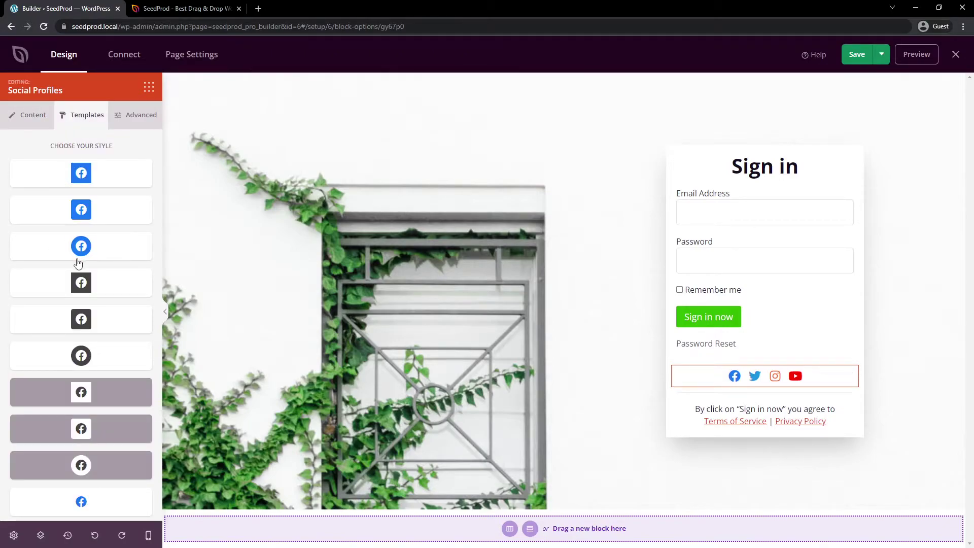
Try several preset icon styles, settle on brand-coloured rounded squares, and review the Advanced settings.
scroll(78, 262, "down", 1)
left_click(81, 385)
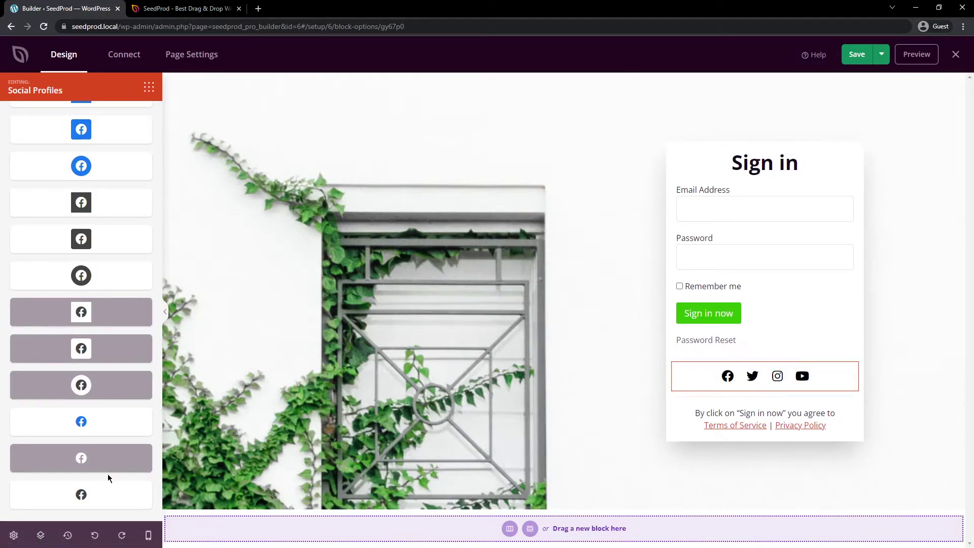
left_click(90, 461)
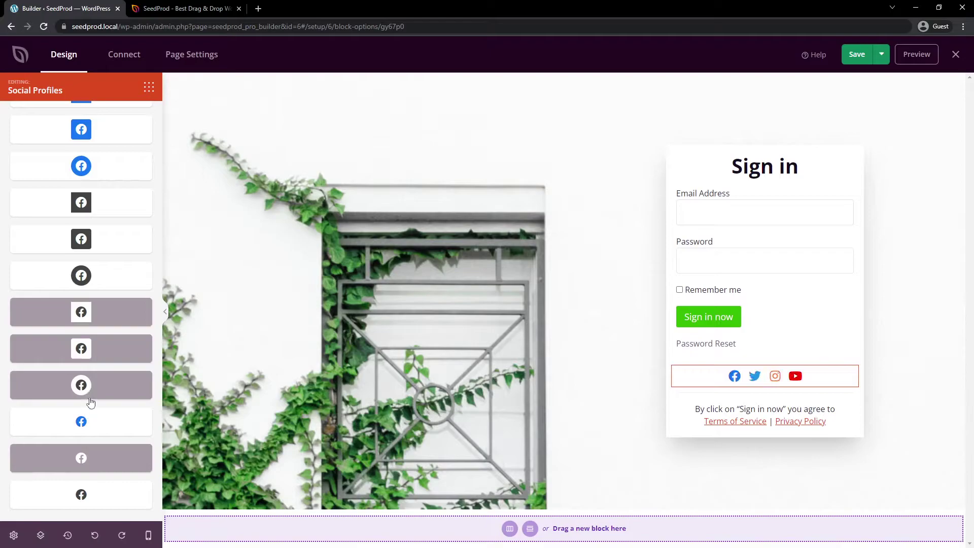
scroll(91, 402, "up", 3)
left_click(83, 282)
left_click(91, 245)
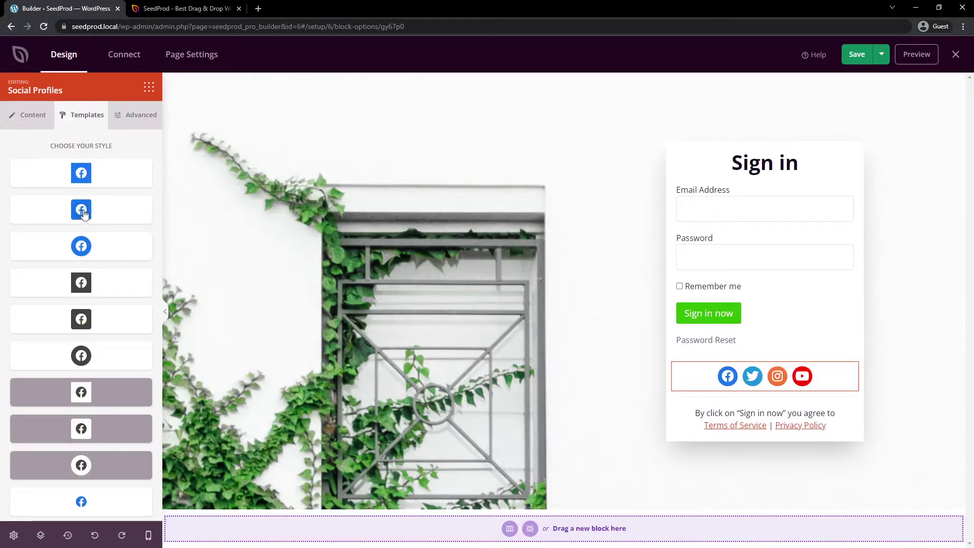
left_click(84, 213)
left_click(135, 115)
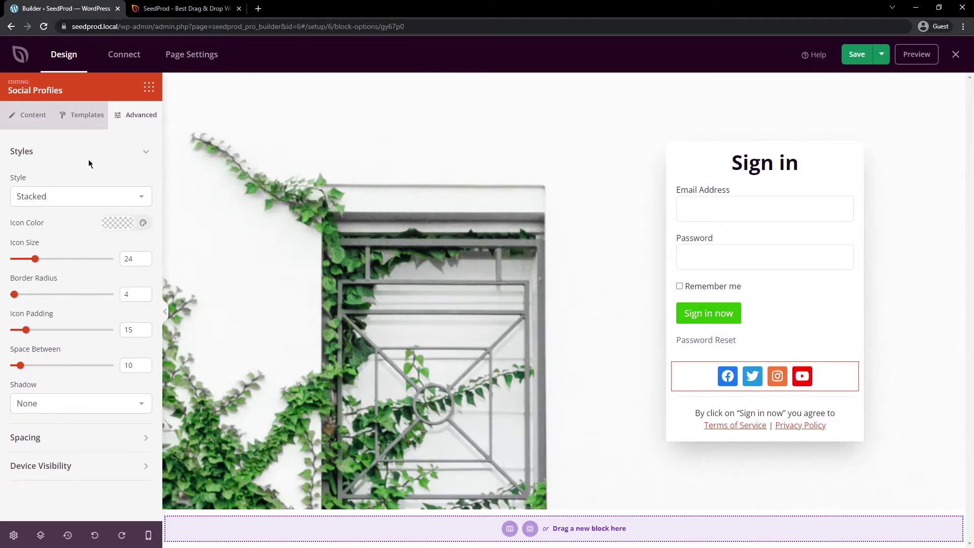
left_click(149, 92)
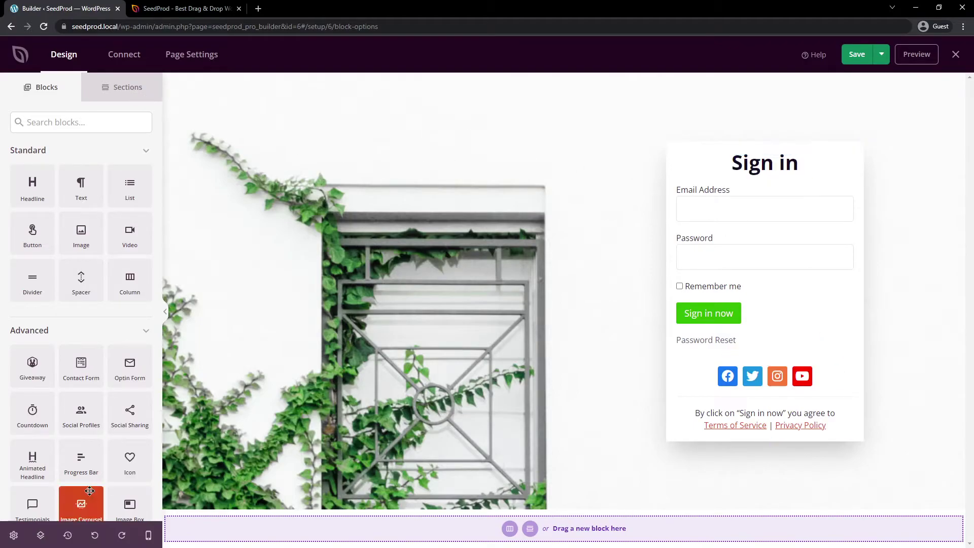
In the page's global Background settings, remove the ivy-window image.
left_click(14, 535)
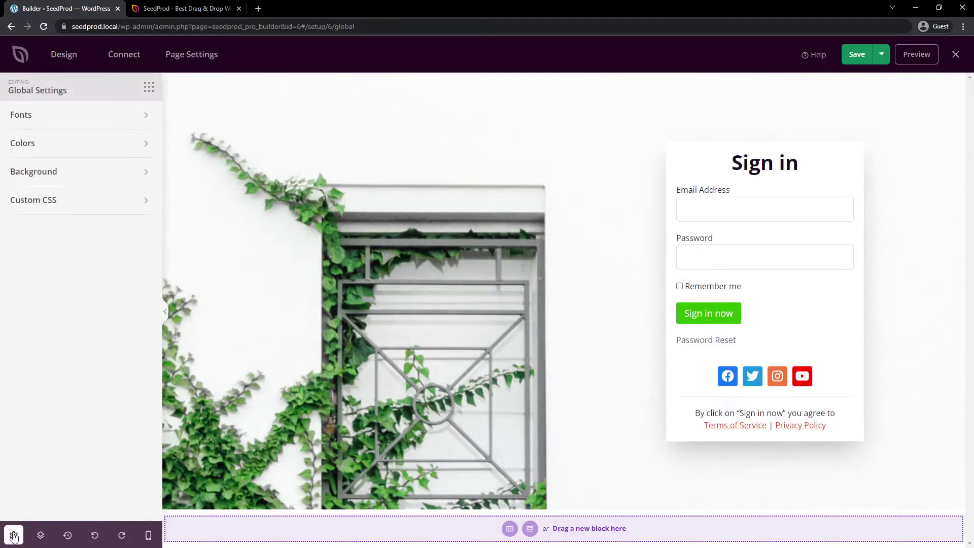
left_click(32, 171)
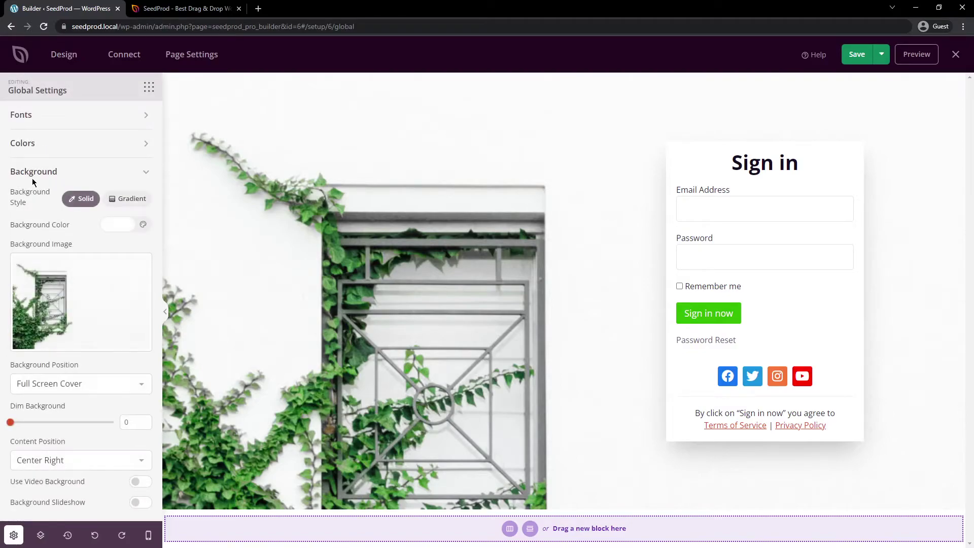
mouse_move(127, 273)
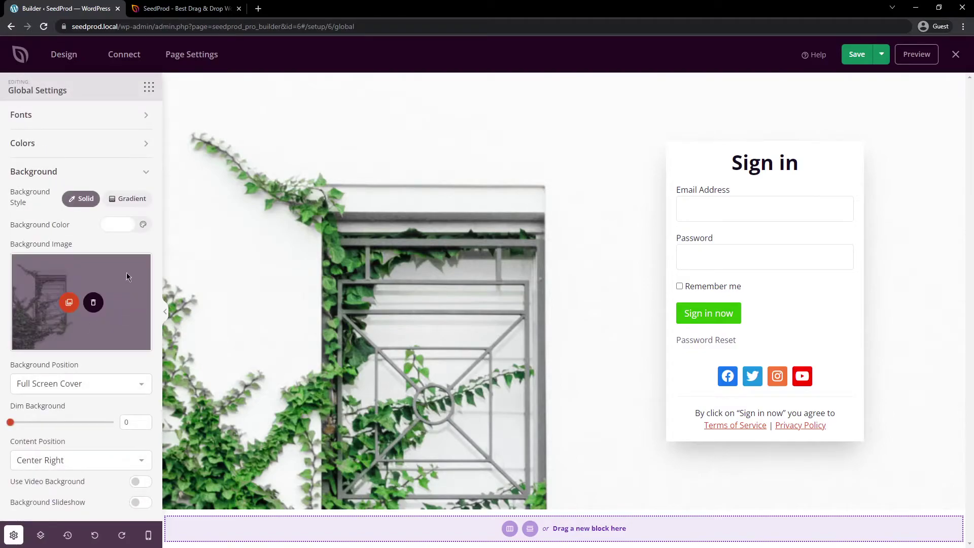
left_click(94, 303)
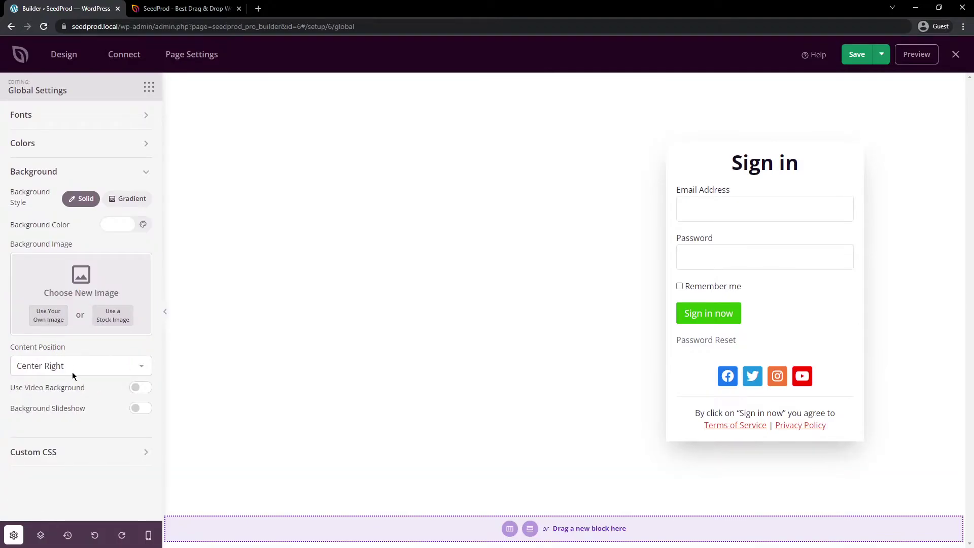
Search stock images for 'cooking' and set the chopped-vegetables photo as the background.
left_click(122, 322)
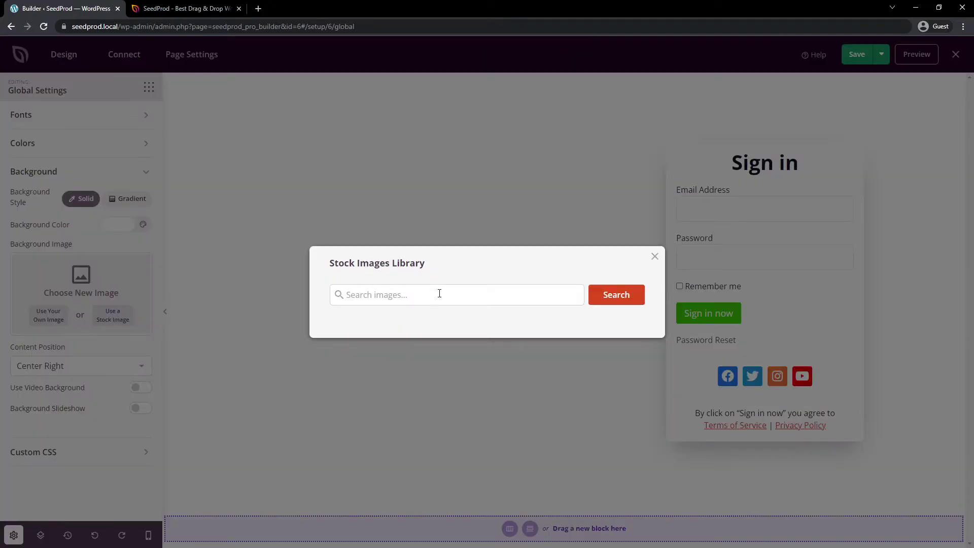
left_click(479, 297)
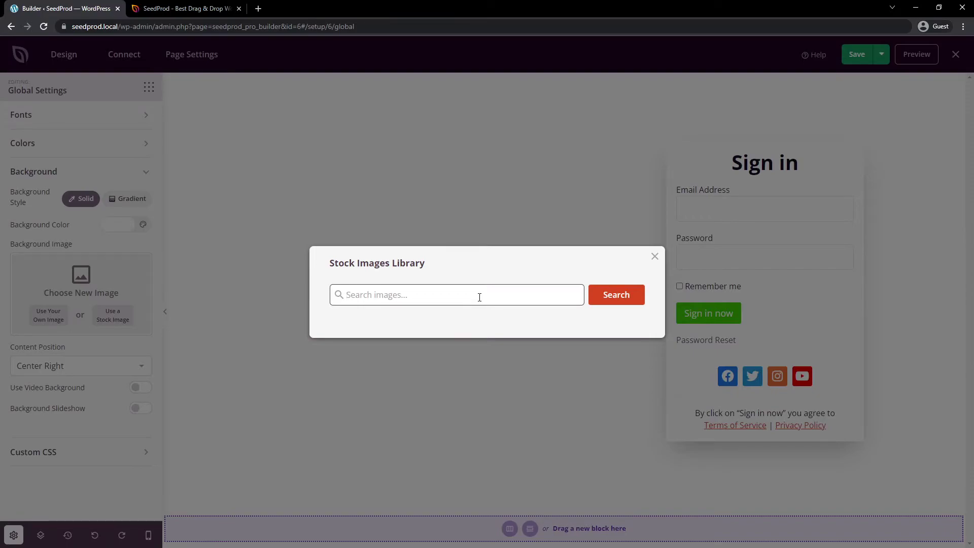
type("cooking")
key("Return")
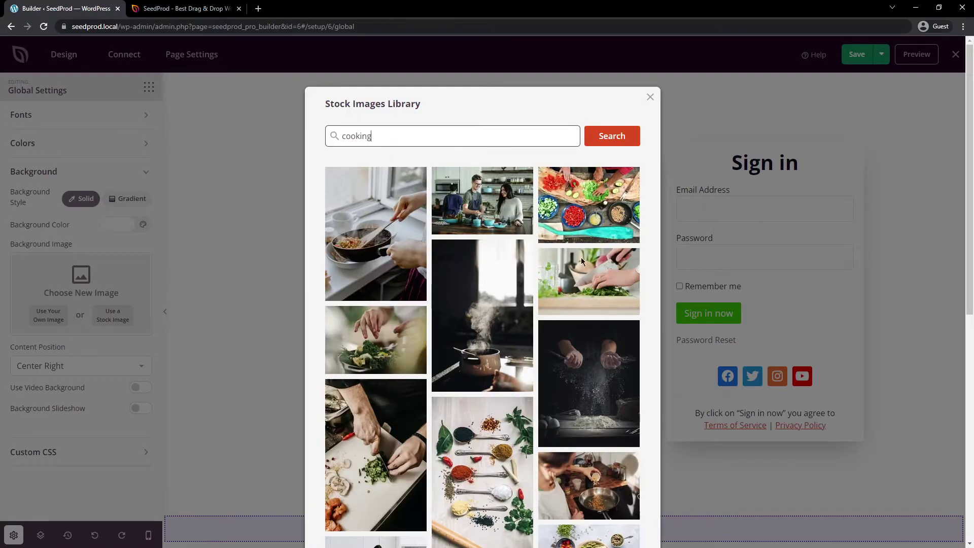
left_click(603, 205)
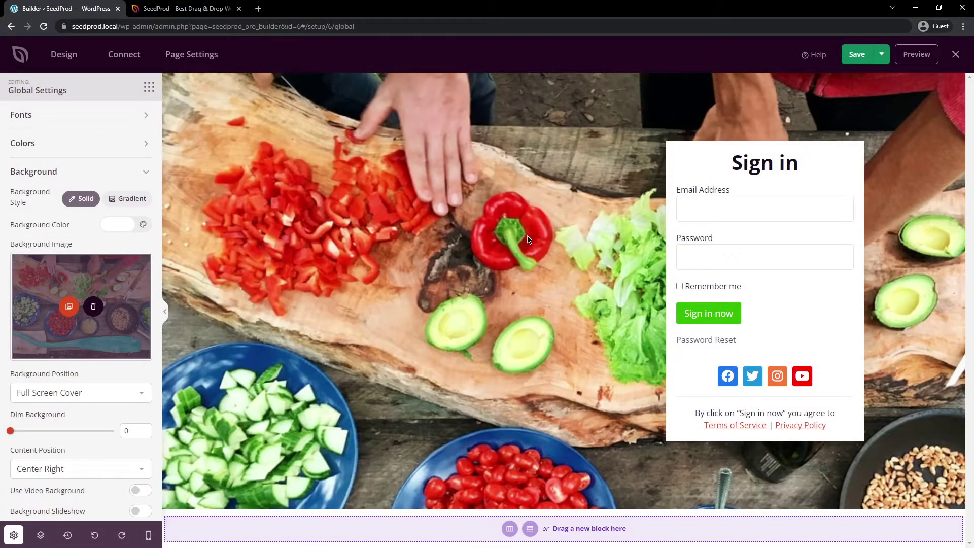
Keep the background photo filling the whole page and dim it to 80.
scroll(76, 370, "down", 1)
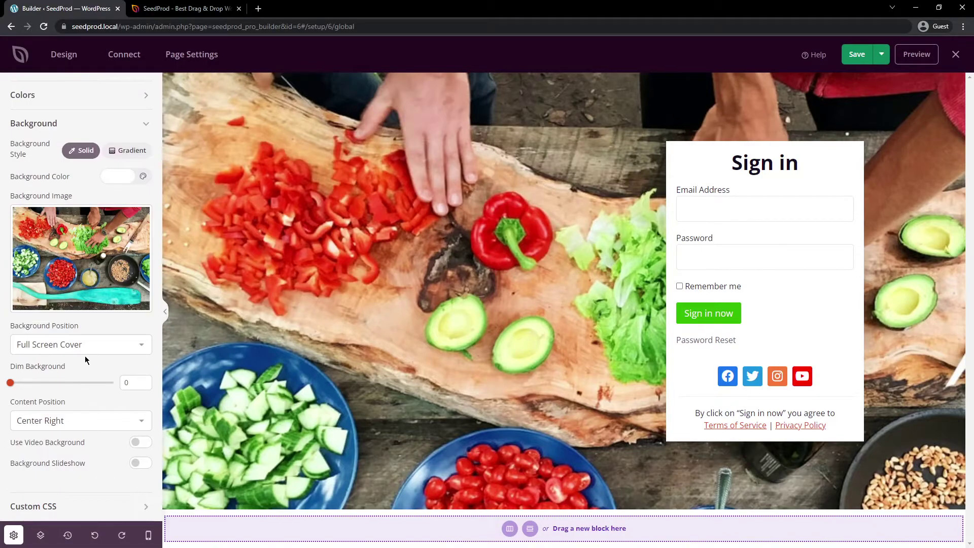
left_click(69, 345)
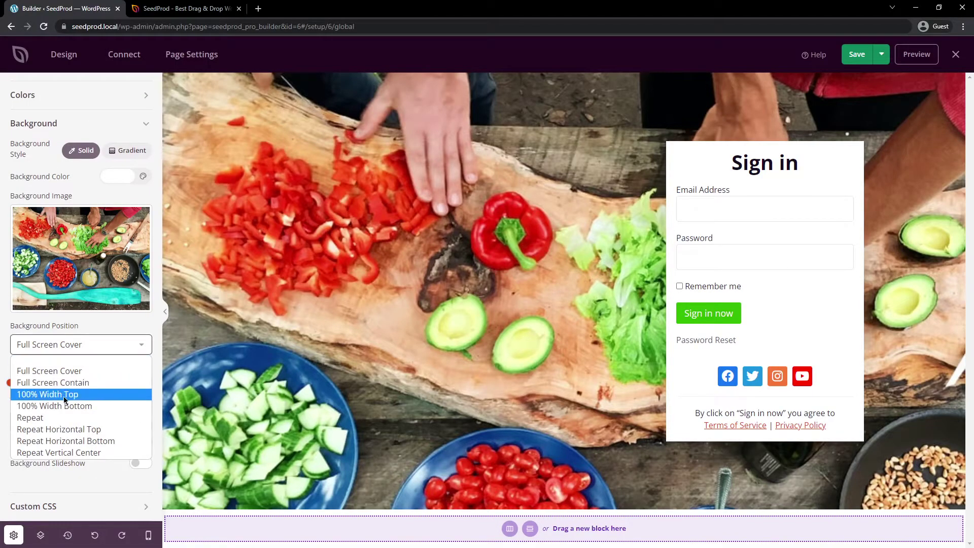
left_click(69, 383)
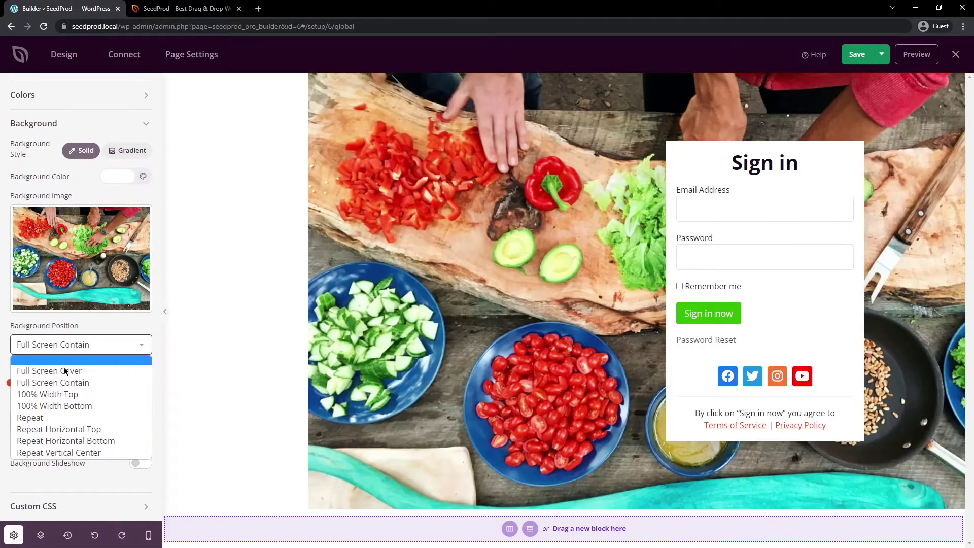
left_click(63, 394)
left_click(70, 350)
left_click(35, 371)
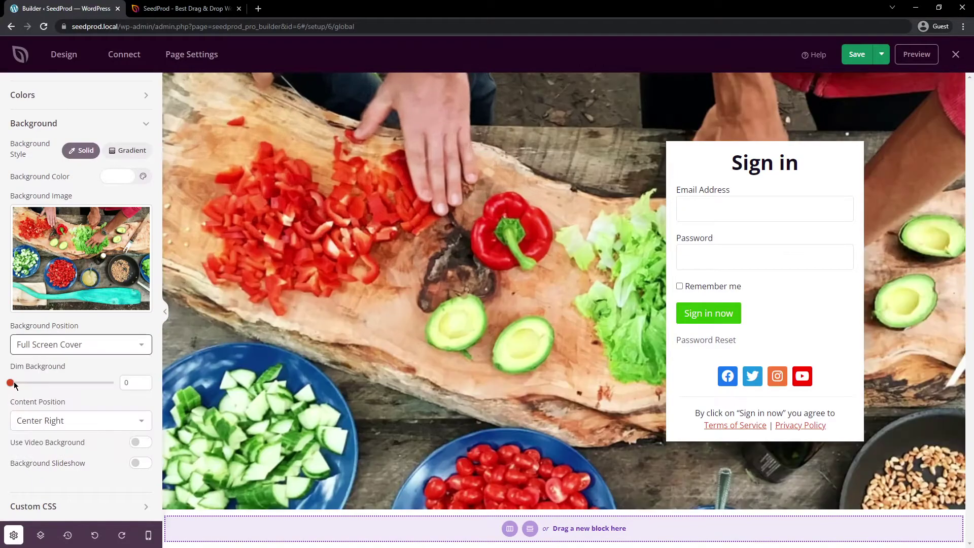
left_click_drag(15, 382, 103, 387)
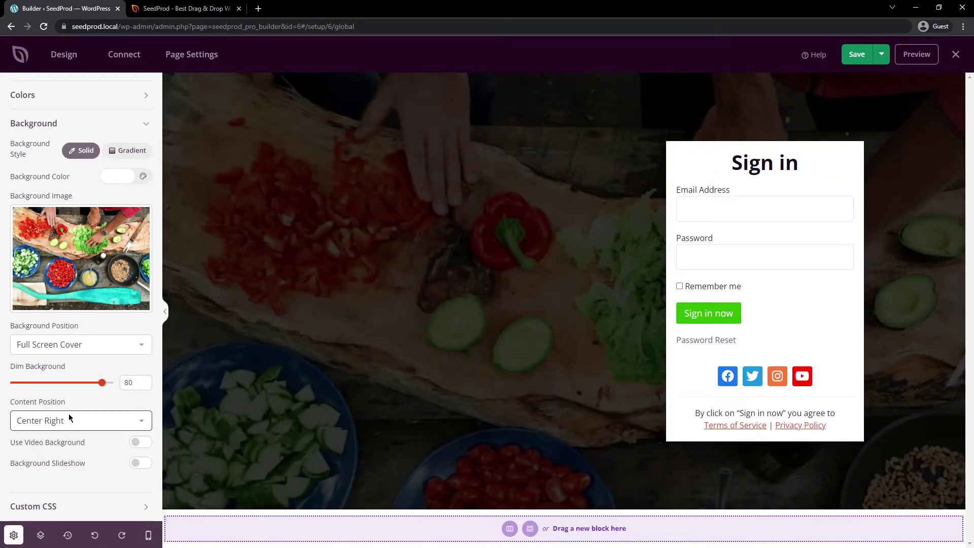
Set the content position to Center Right after trying center and top right.
left_click(136, 424)
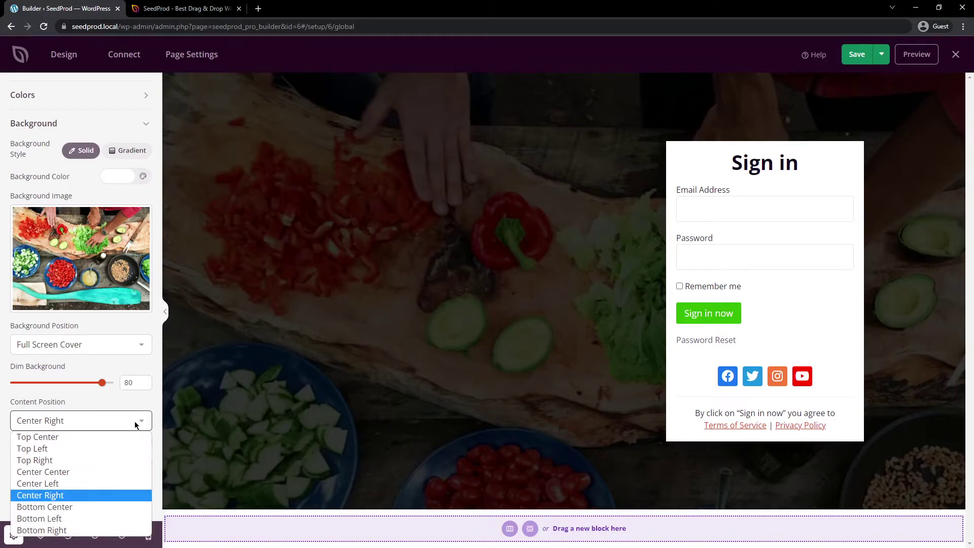
left_click(76, 473)
key("alt+Down")
left_click(67, 458)
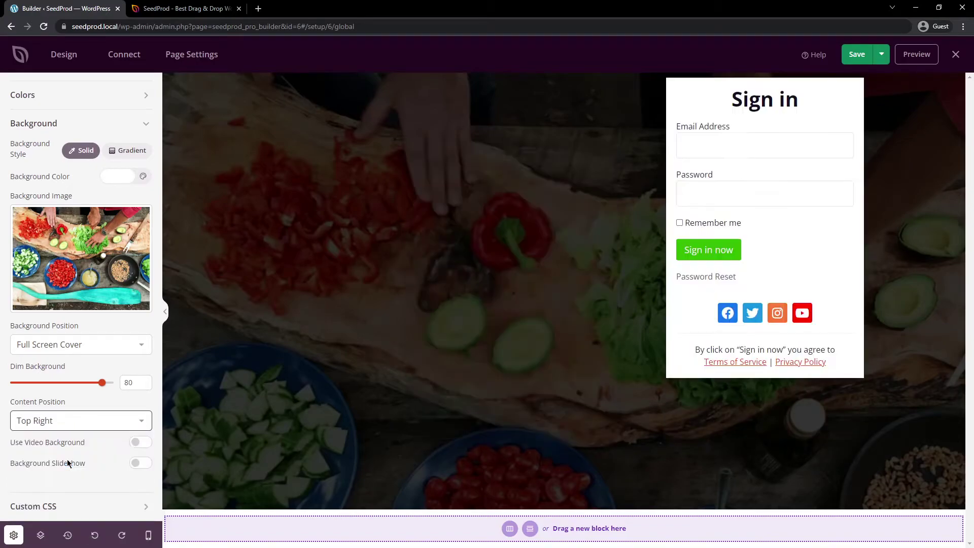
left_click(80, 422)
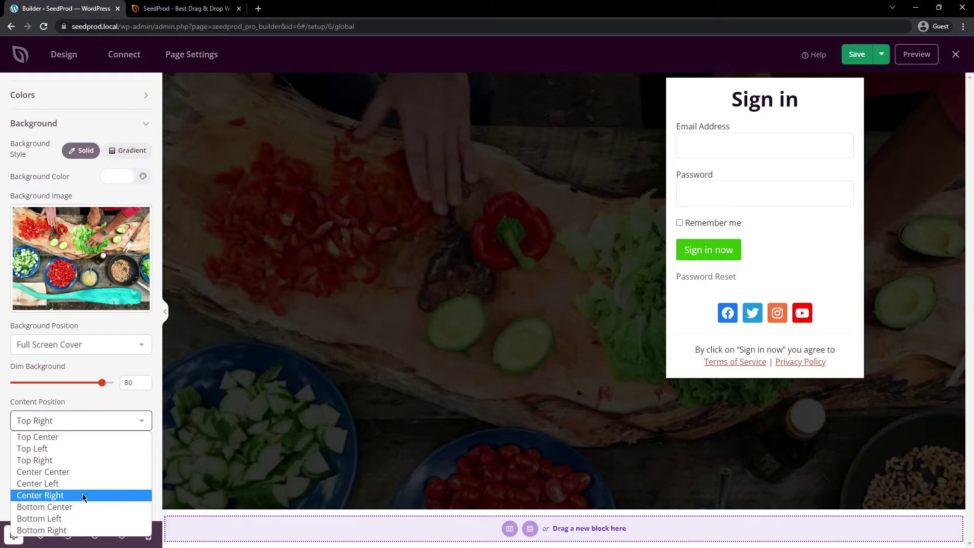
left_click(66, 495)
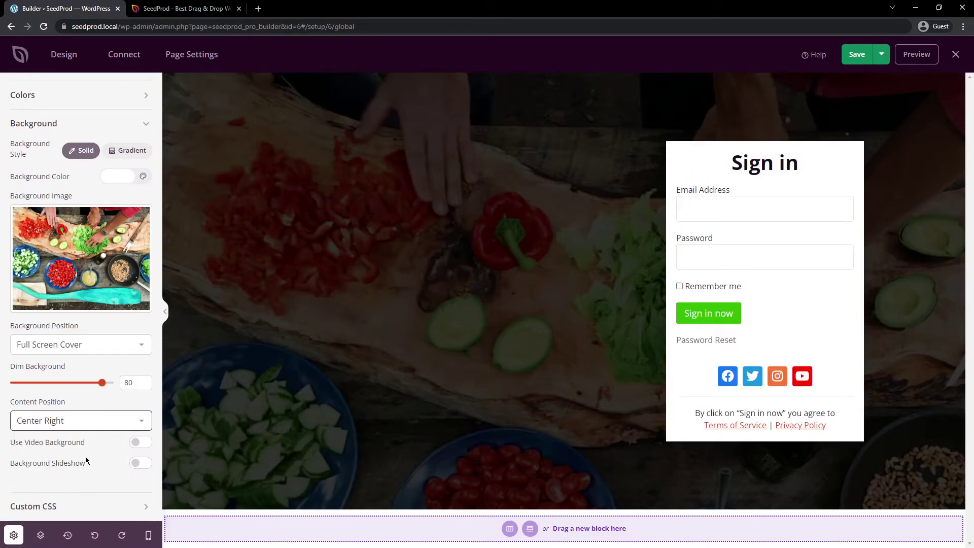
Save the page and look through its General, SEO and Scripts page settings.
left_click(357, 134)
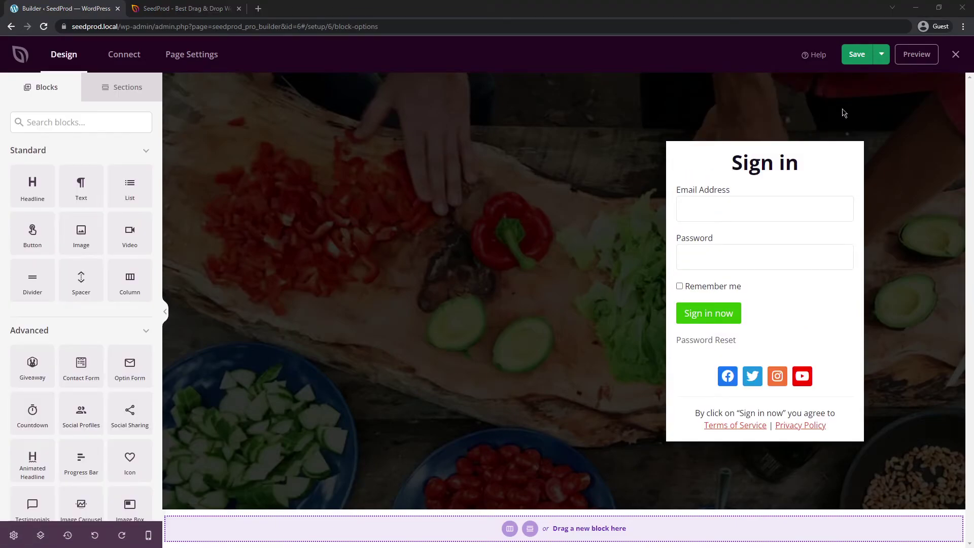
left_click(857, 59)
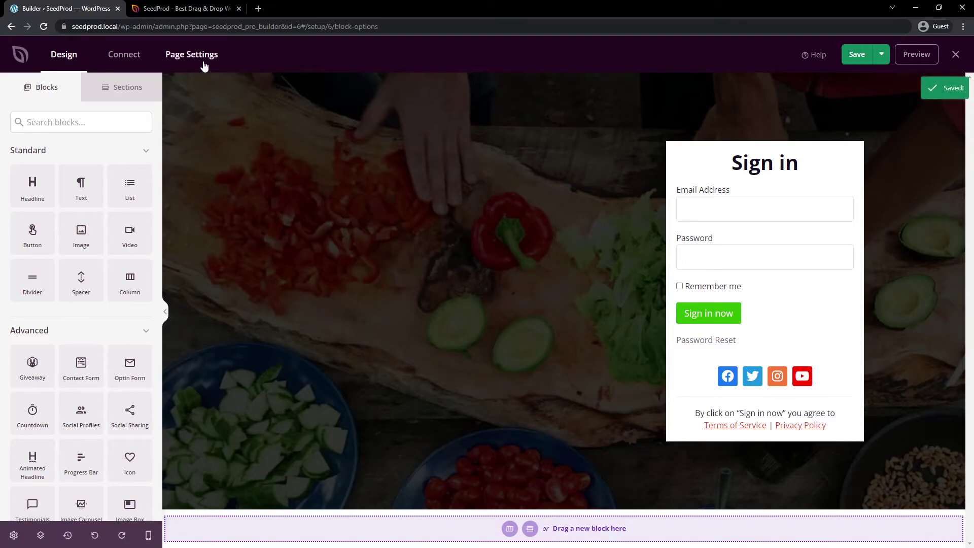
left_click(191, 57)
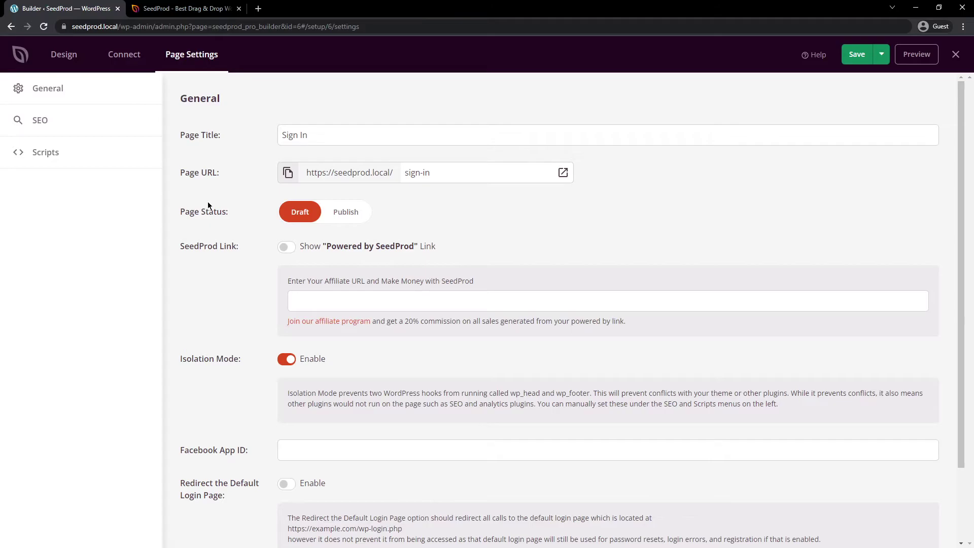
scroll(213, 279, "down", 1)
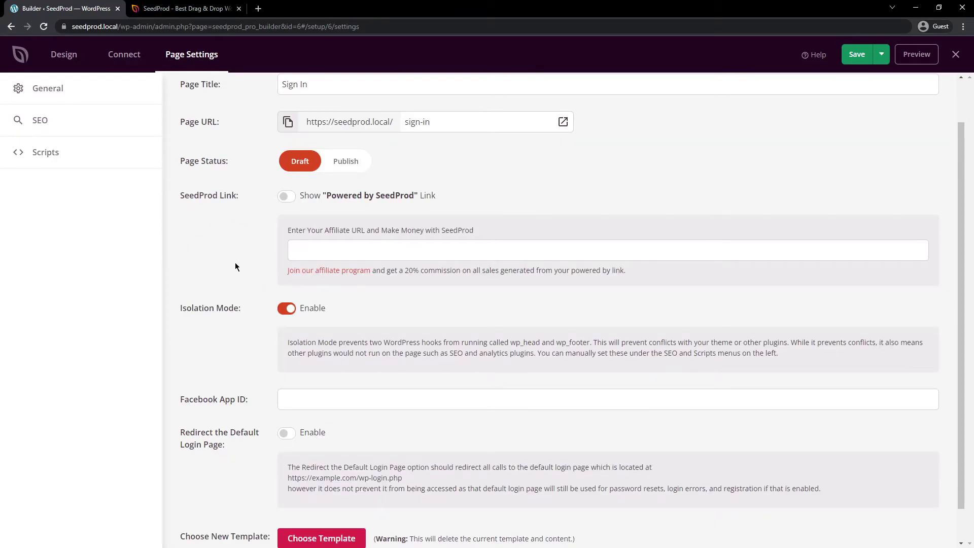
scroll(213, 289, "down", 1)
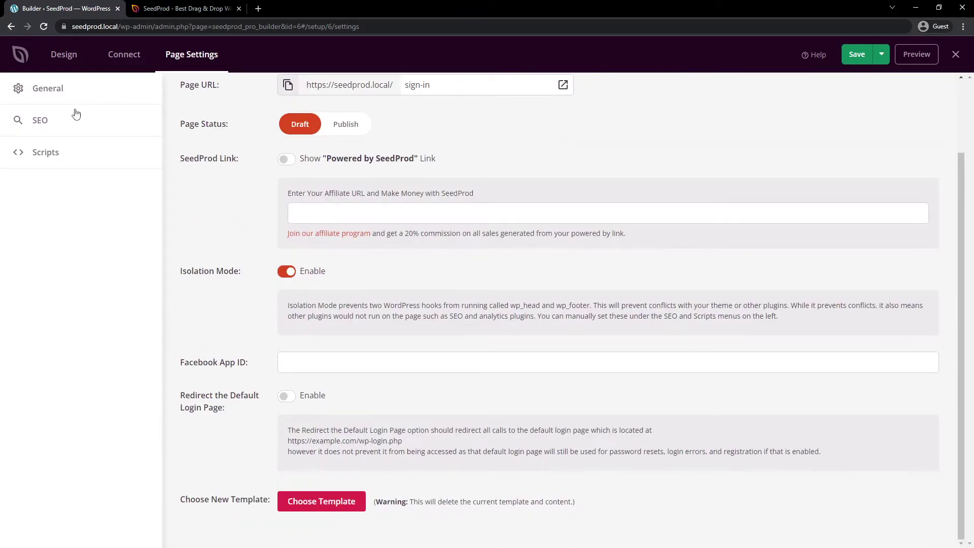
left_click(49, 121)
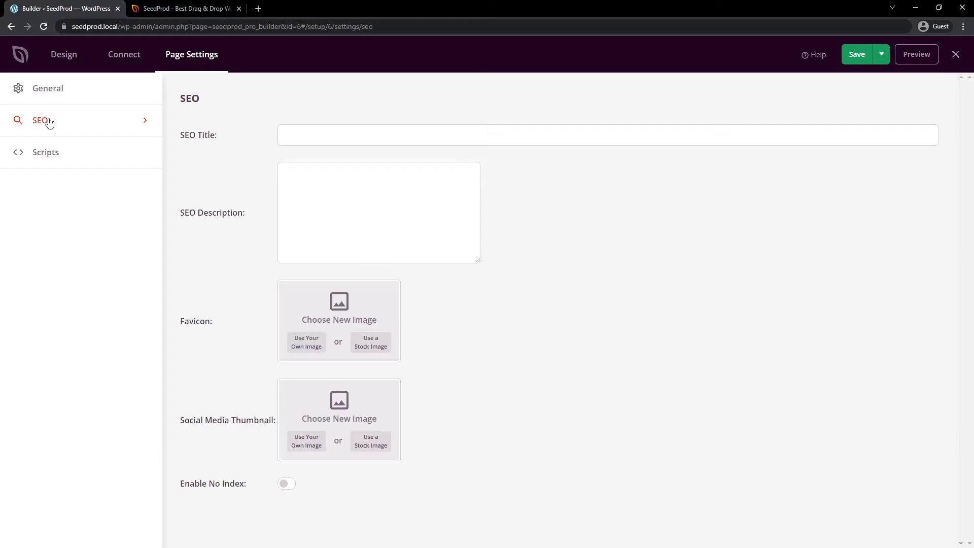
left_click(71, 165)
left_click(47, 92)
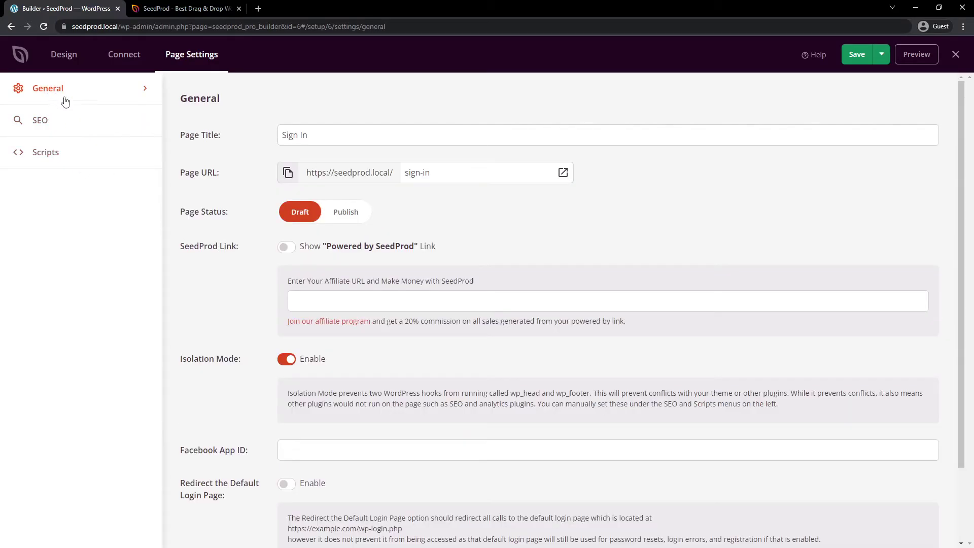
Enable 'Redirect the Default Login Page' for wp-login.php and save the settings.
scroll(241, 403, "down", 2)
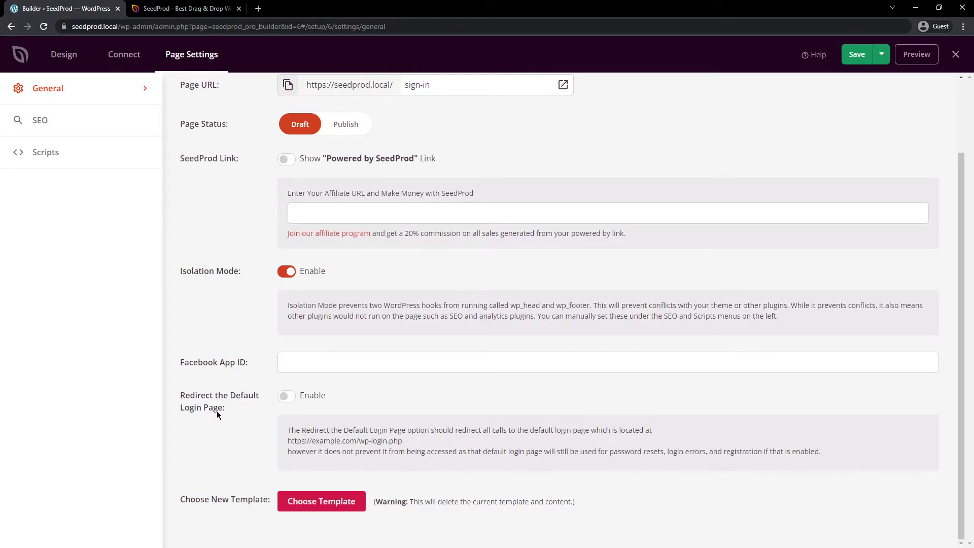
left_click_drag(414, 446, 359, 441)
left_click(286, 397)
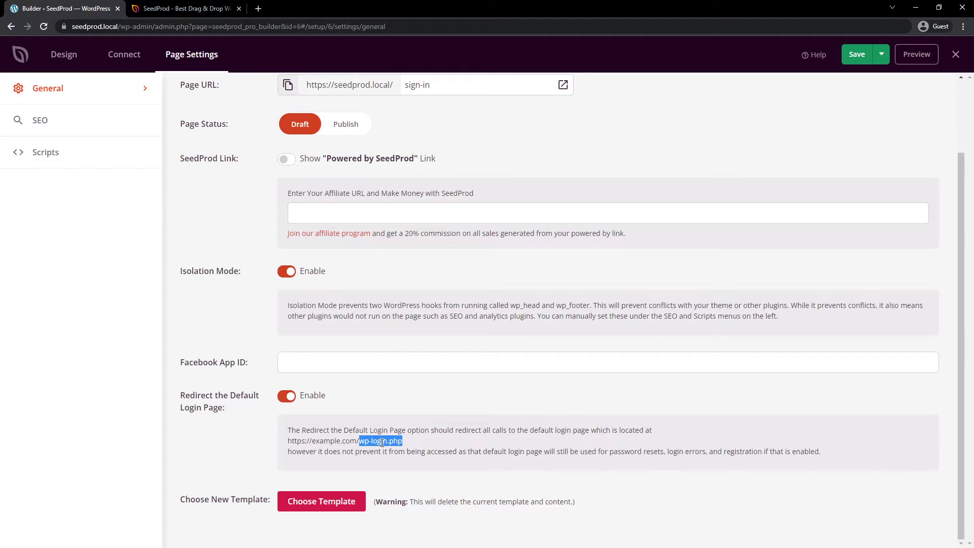
left_click(703, 446)
scroll(769, 464, "up", 2)
left_click(857, 54)
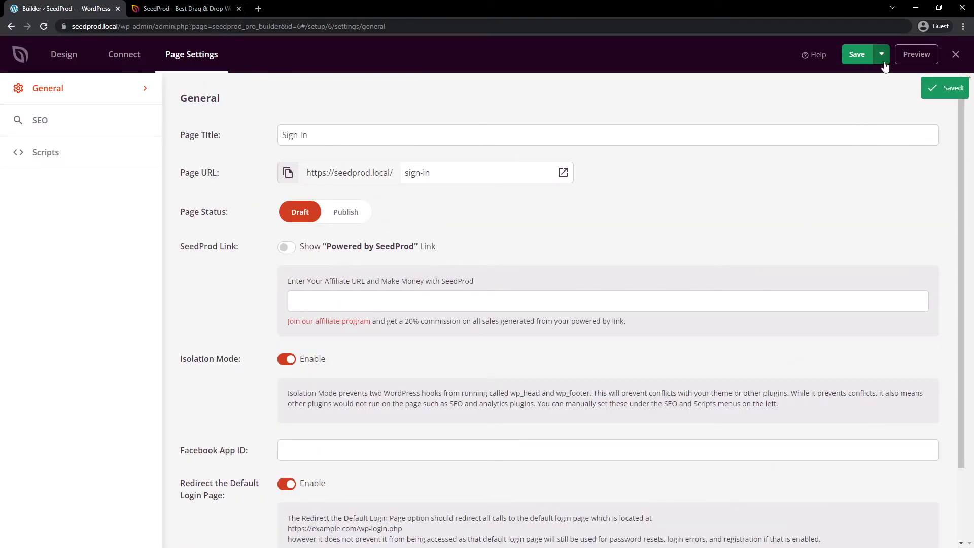
Publish the Sign In page and view it live.
left_click(882, 56)
left_click(868, 75)
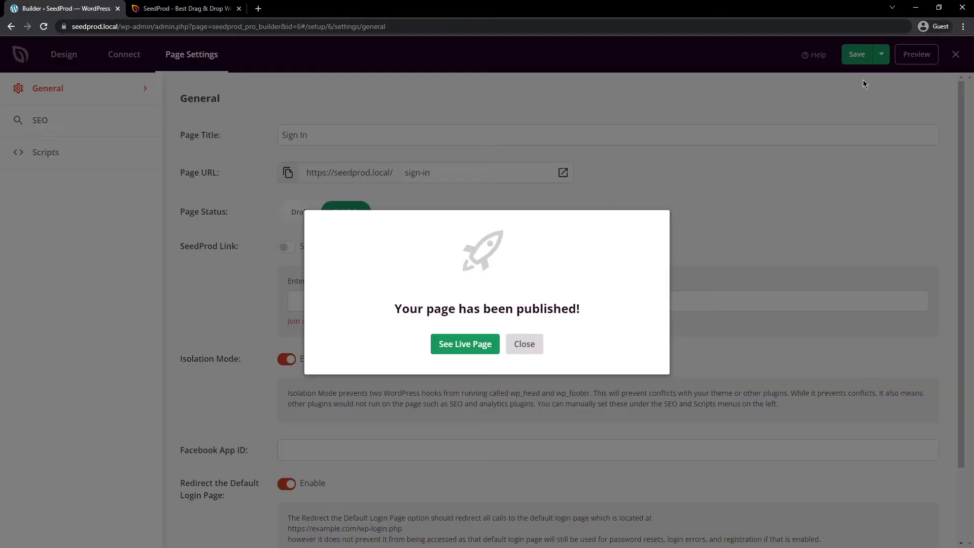
left_click(462, 346)
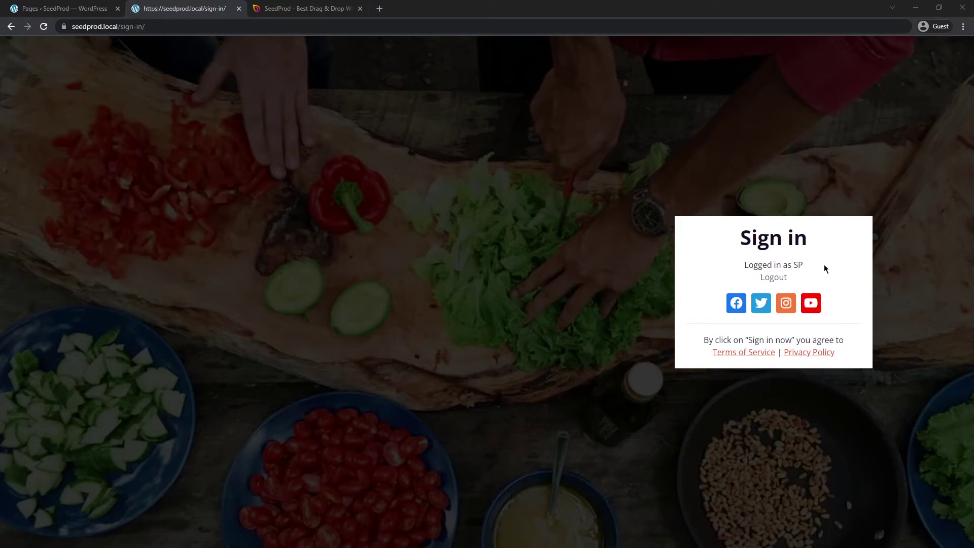
Log out, then sign back in on the custom page with the account username and password.
left_click(773, 278)
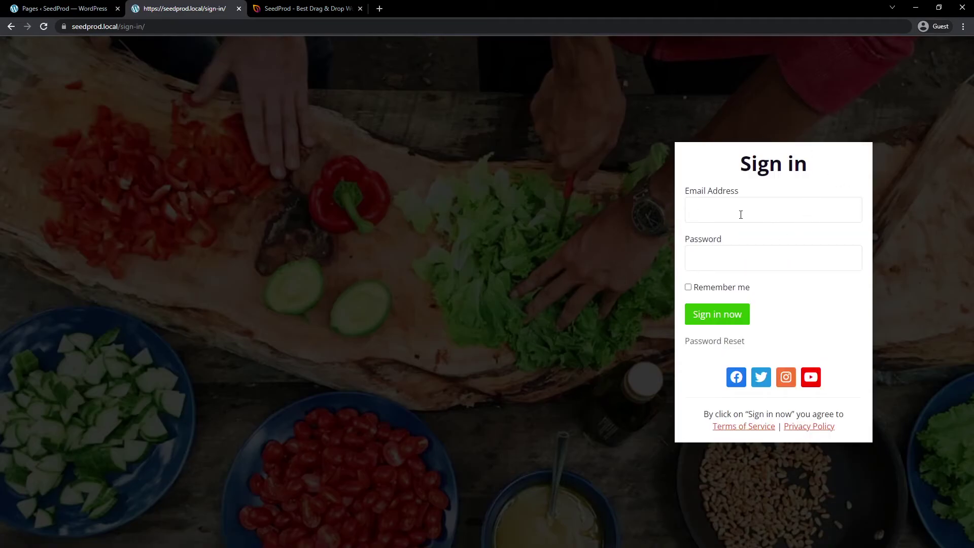
left_click(760, 211)
type("SP")
left_click(749, 258)
key("ctrl+v")
left_click(717, 315)
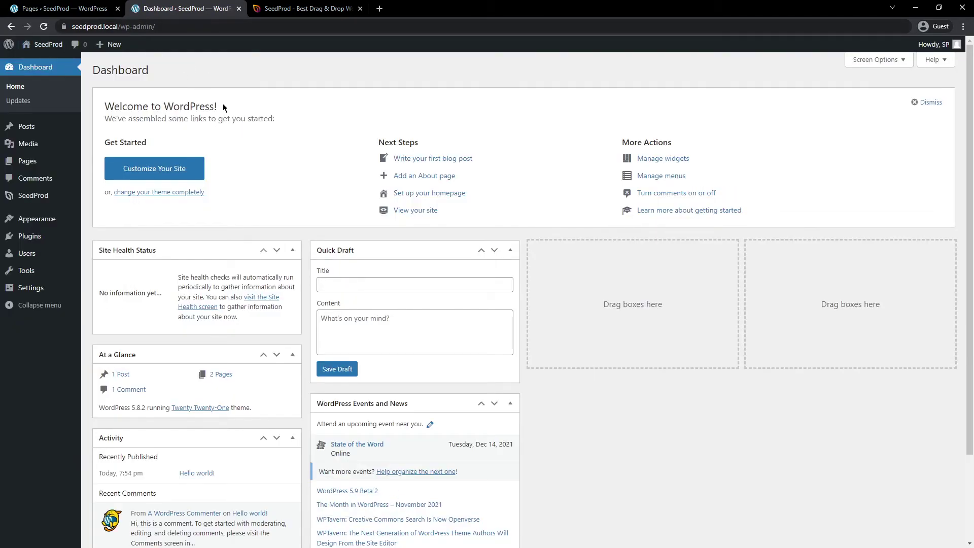
Load the default wp-login.php page, then set SeedProd's Login Page to Active.
left_click(170, 28)
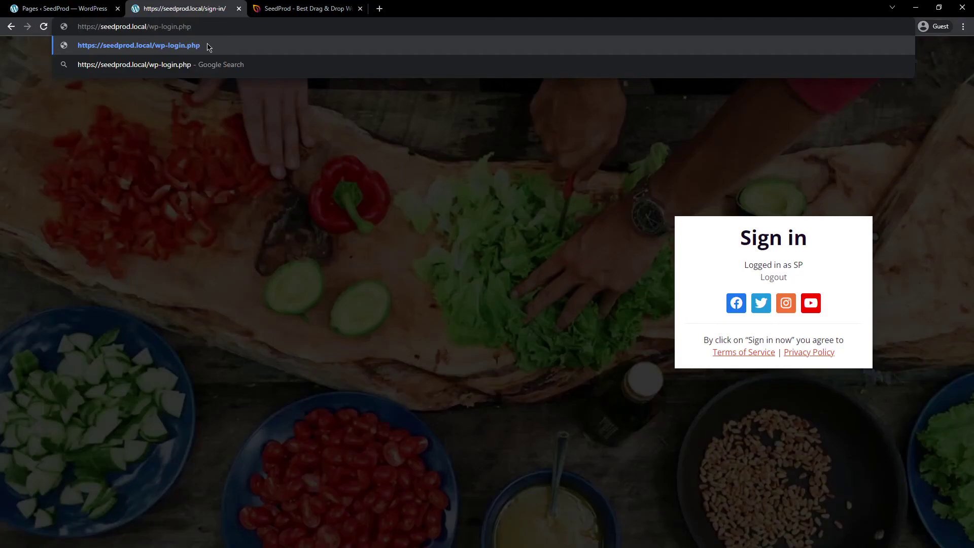
key("Return")
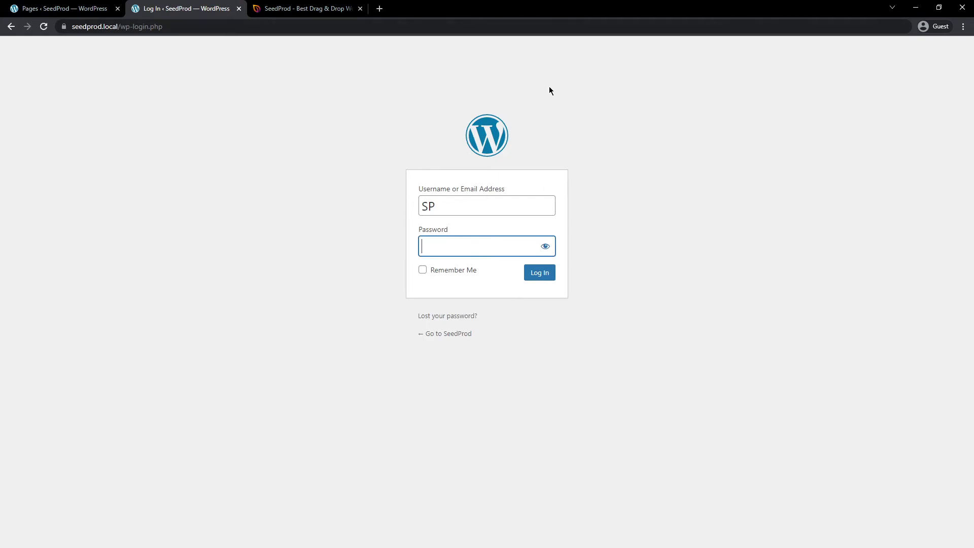
left_click(62, 9)
mouse_move(73, 91)
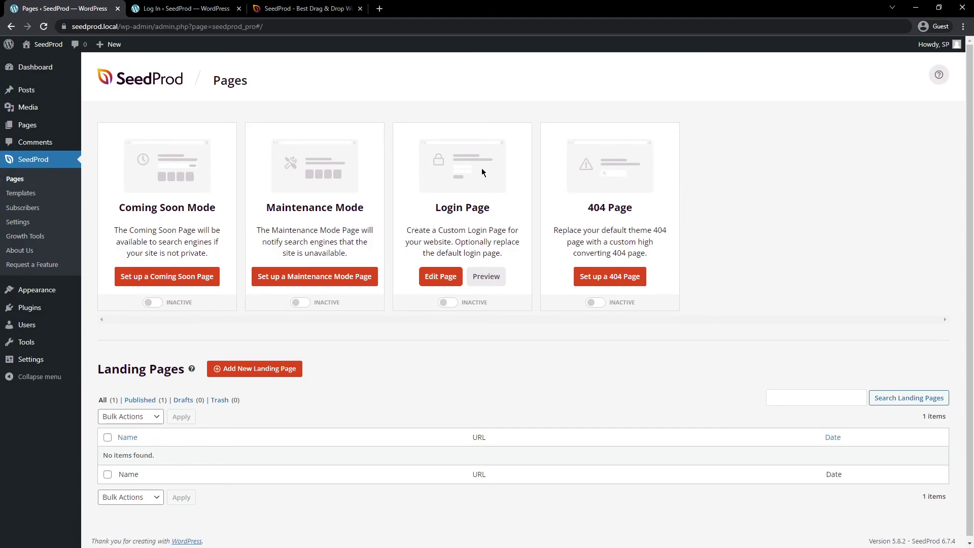
left_click(448, 303)
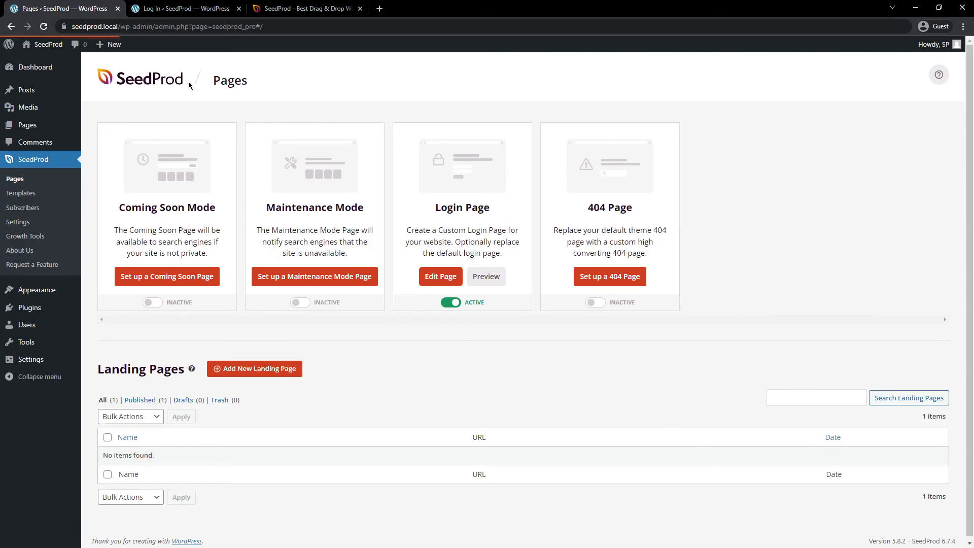
key("ctrl+Tab")
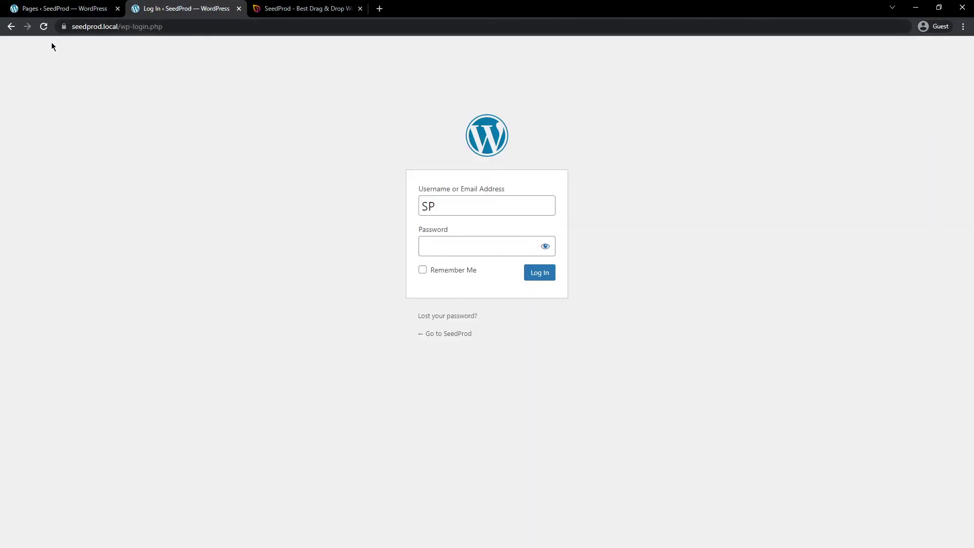
Reload wp-login.php to confirm it redirects to the custom Sign In page, then return to seedprod.com.
left_click(43, 27)
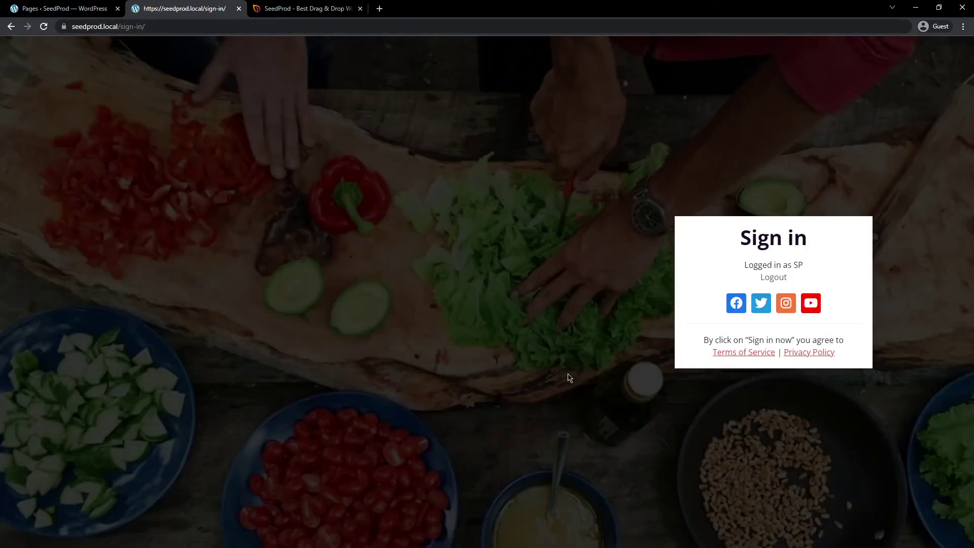
key("ctrl+Tab")
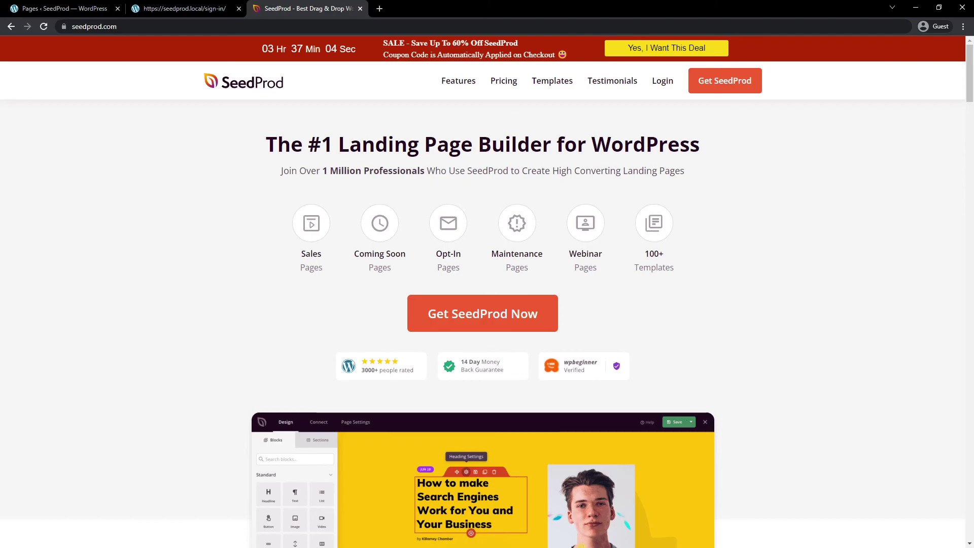